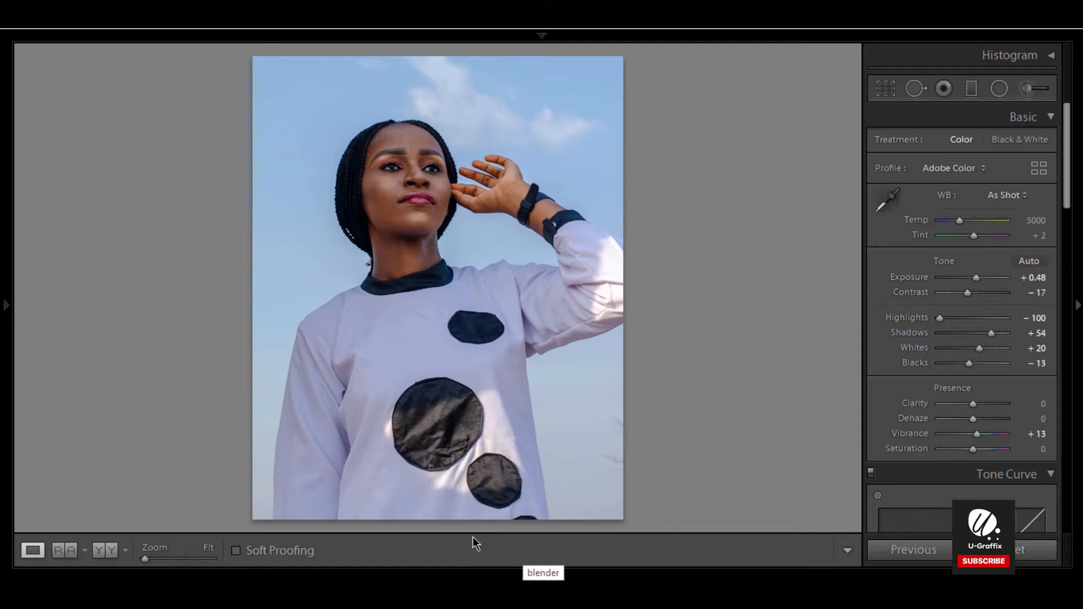
# Step: Show the filmstrip and select the DSC_8041 photo
pyautogui.press('F6')
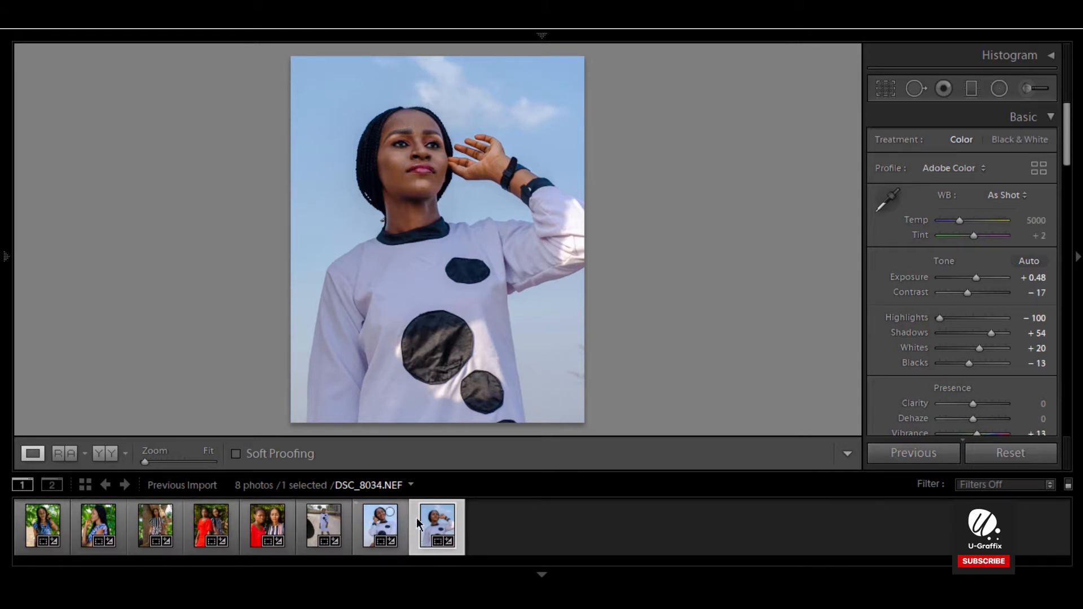
pyautogui.rightClick(435, 528)
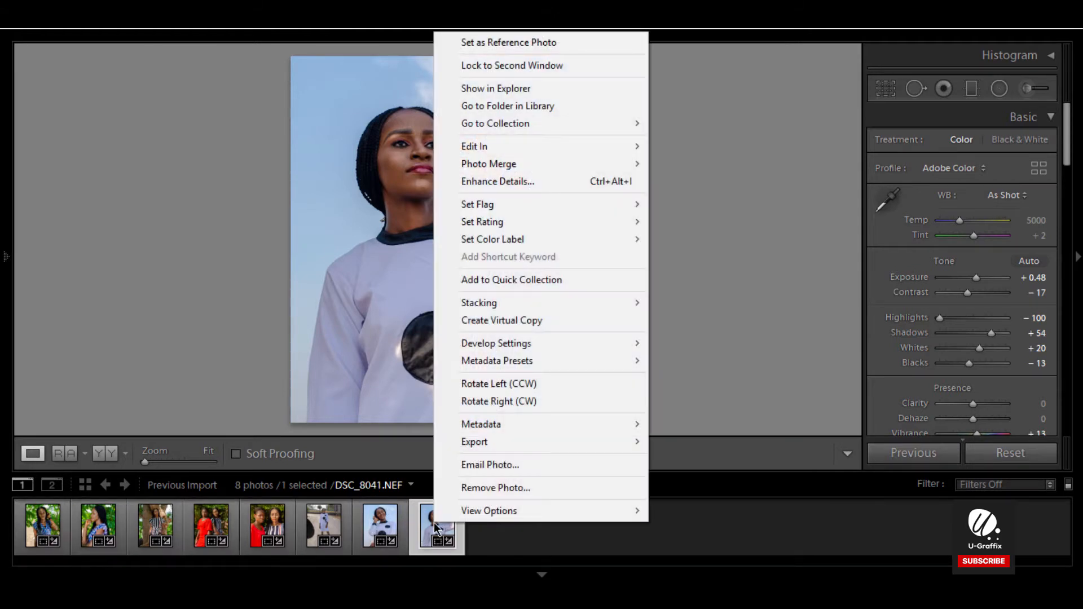
pyautogui.click(523, 538)
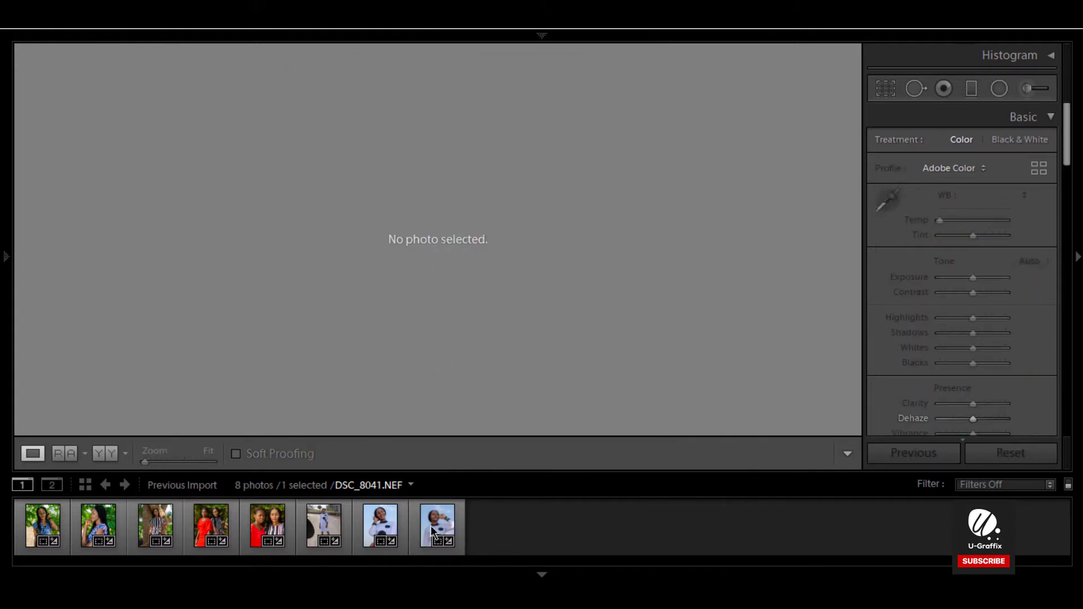
pyautogui.click(433, 530)
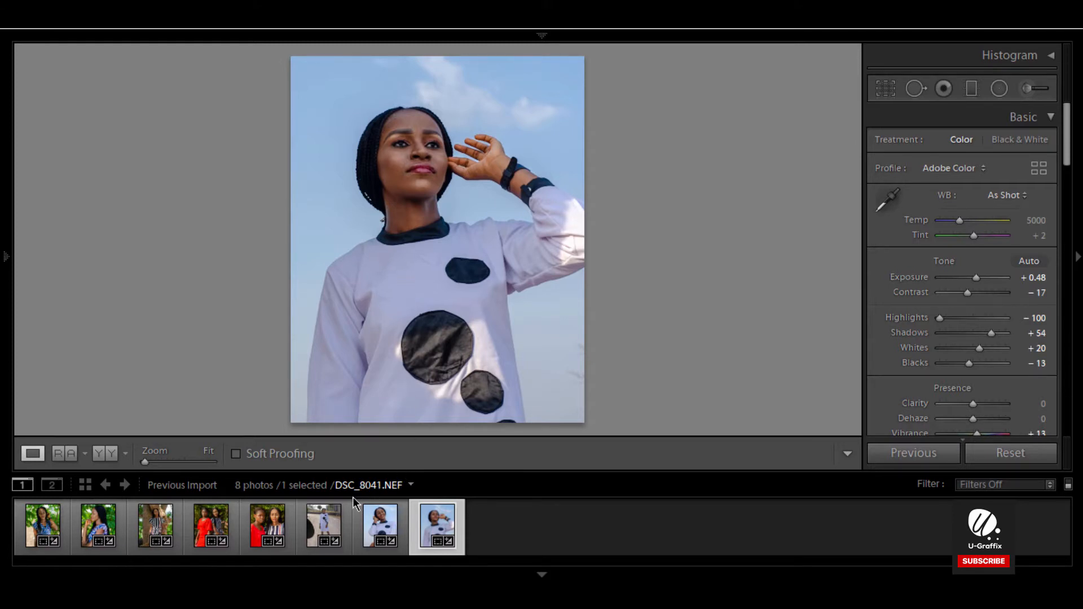
# Step: Create a virtual copy of DSC_8041 and reset the copy's develop settings
pyautogui.rightClick(425, 524)
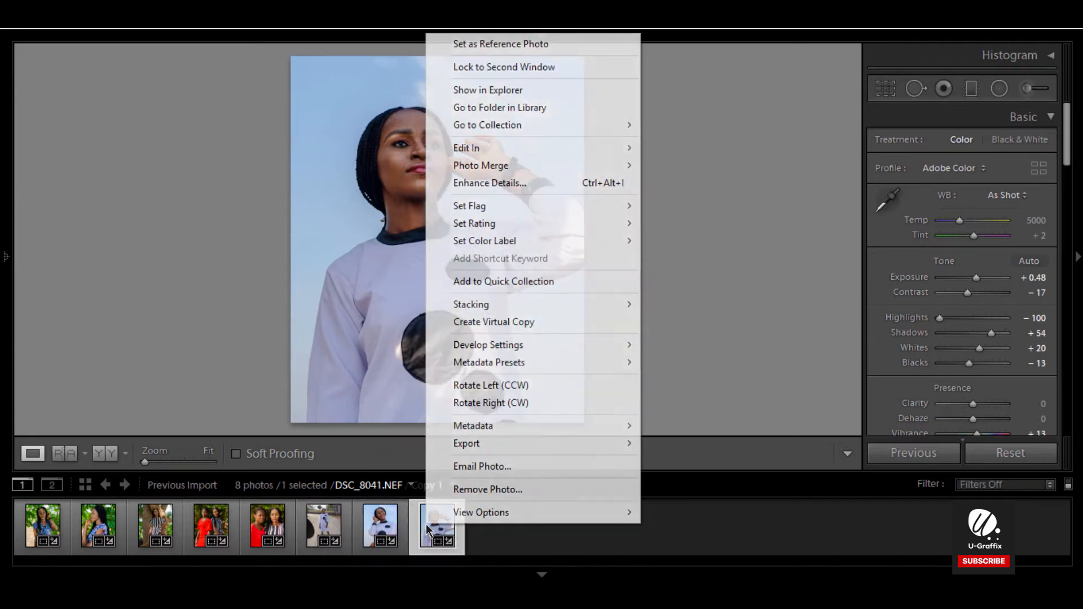
pyautogui.click(494, 322)
pyautogui.rightClick(434, 524)
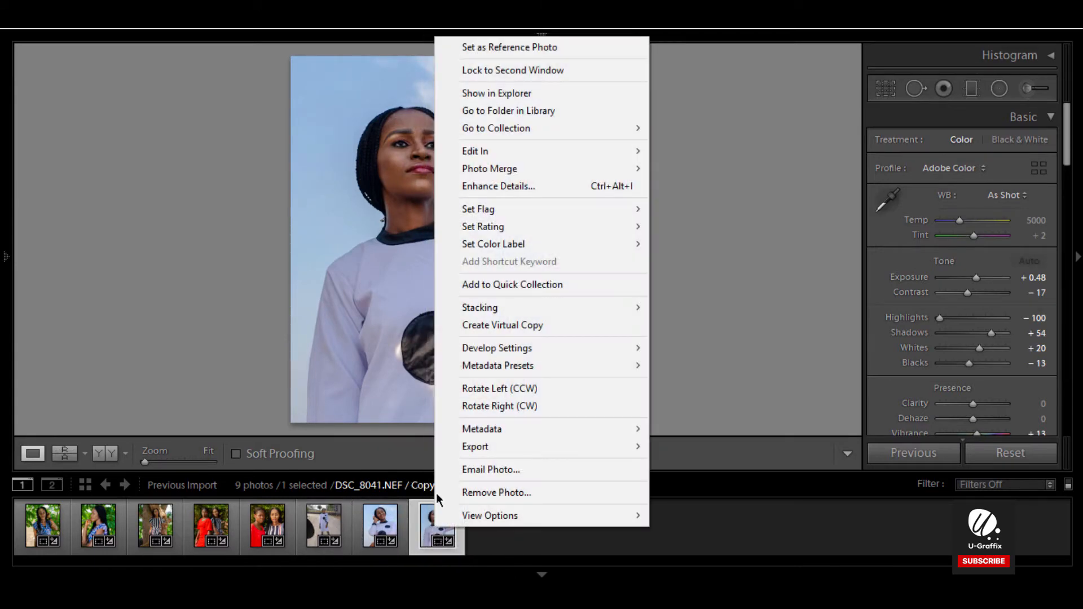
pyautogui.click(550, 324)
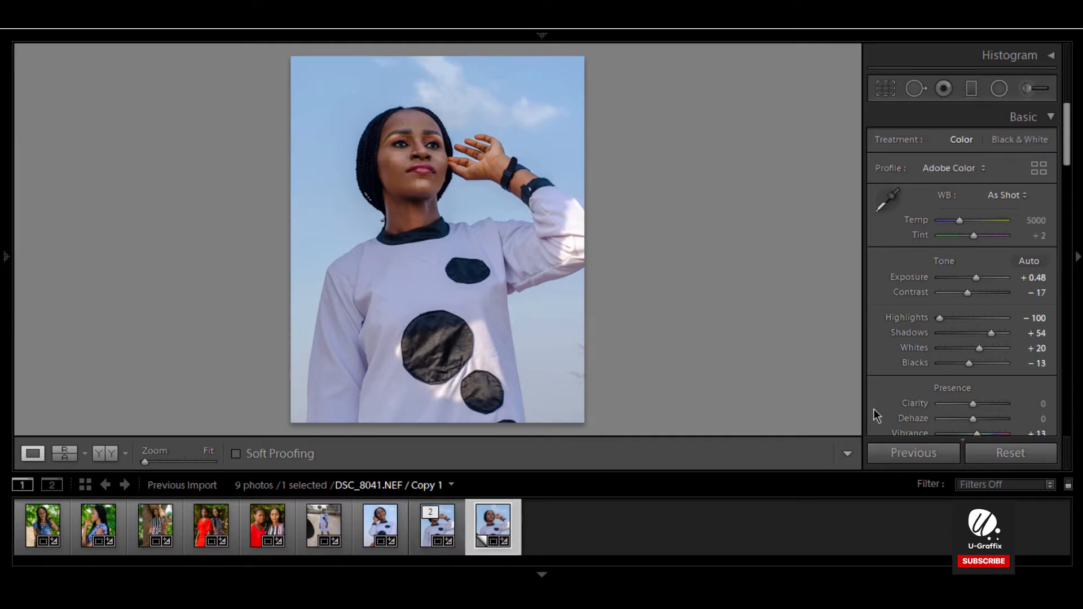
pyautogui.click(1037, 452)
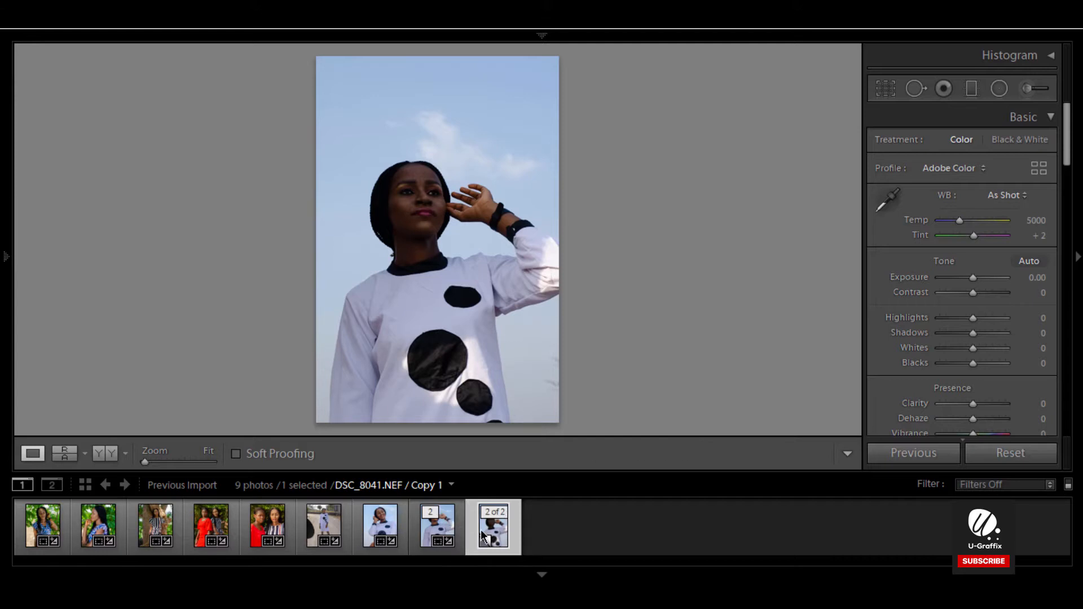
# Step: Crop the copy to a 4 x 5 / 8 x 10 aspect ratio, shifting the image upward within the frame
pyautogui.click(885, 88)
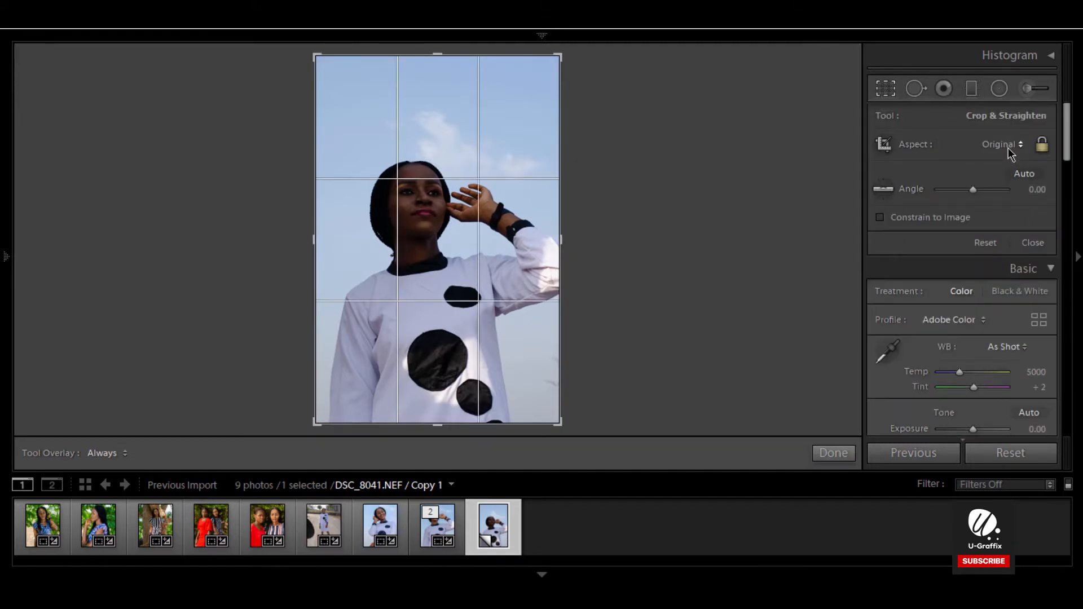
pyautogui.click(1006, 145)
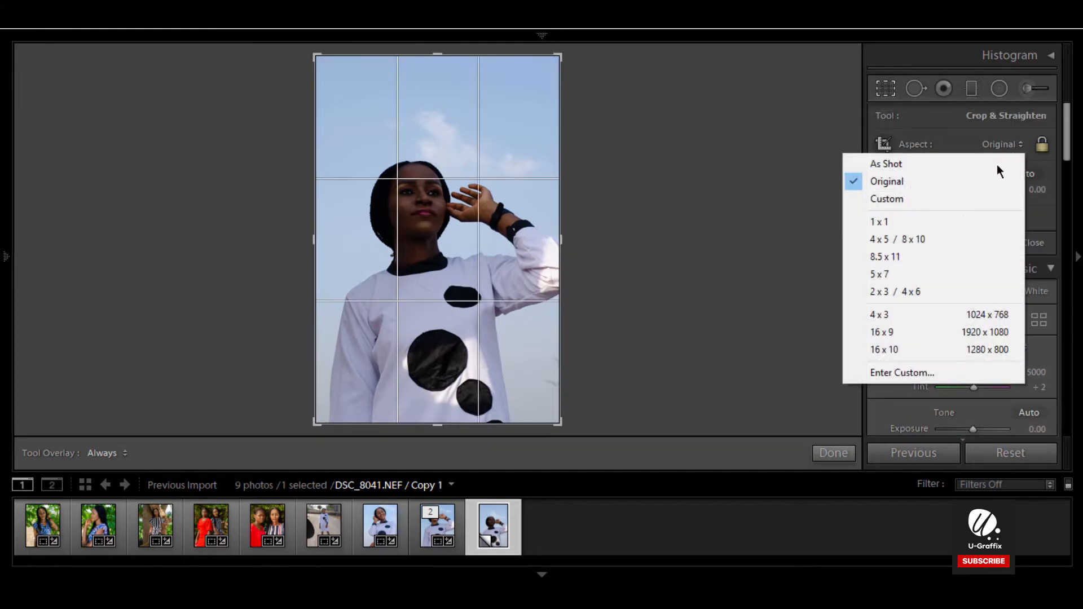
pyautogui.click(950, 239)
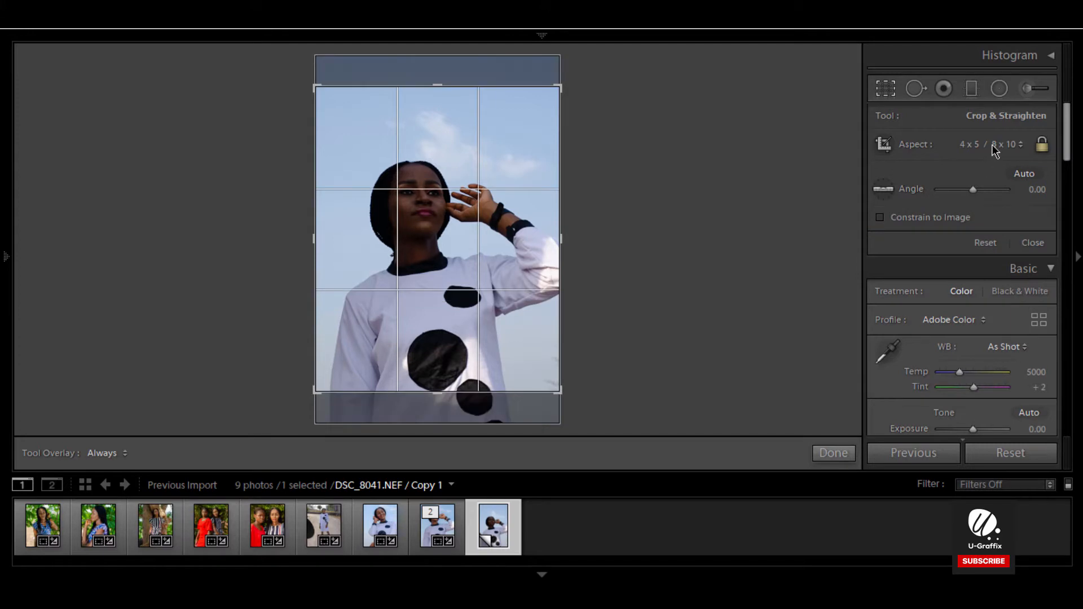
pyautogui.click(992, 144)
pyautogui.click(908, 199)
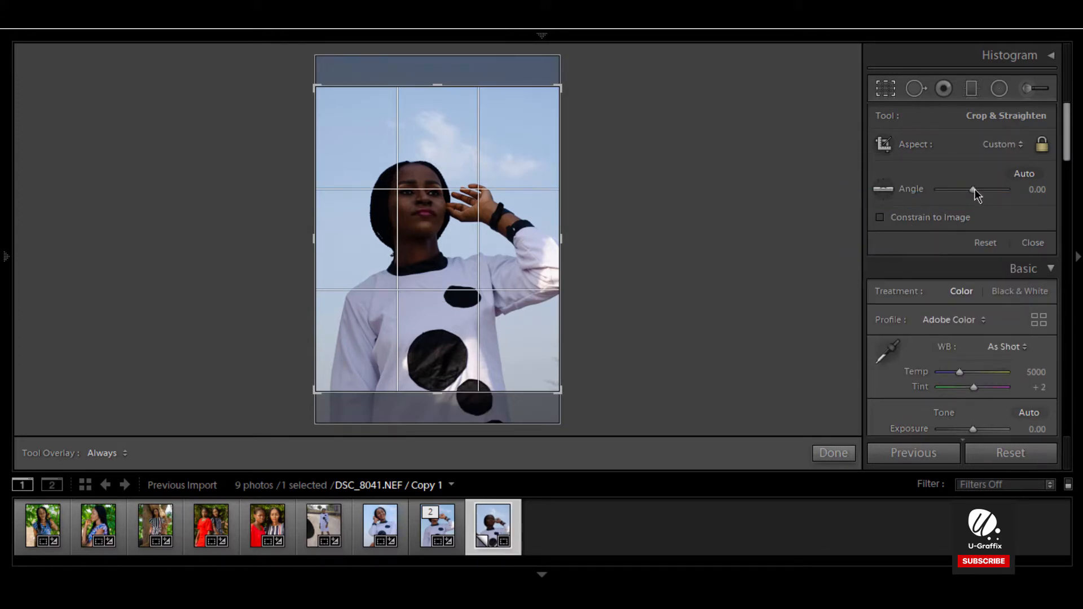
pyautogui.click(1006, 151)
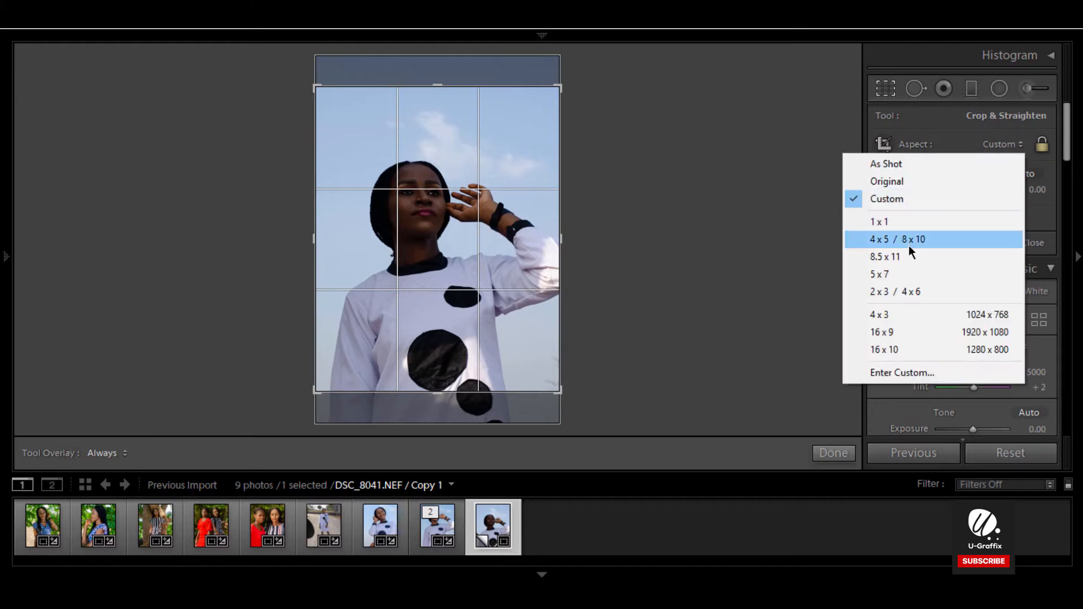
pyautogui.click(908, 243)
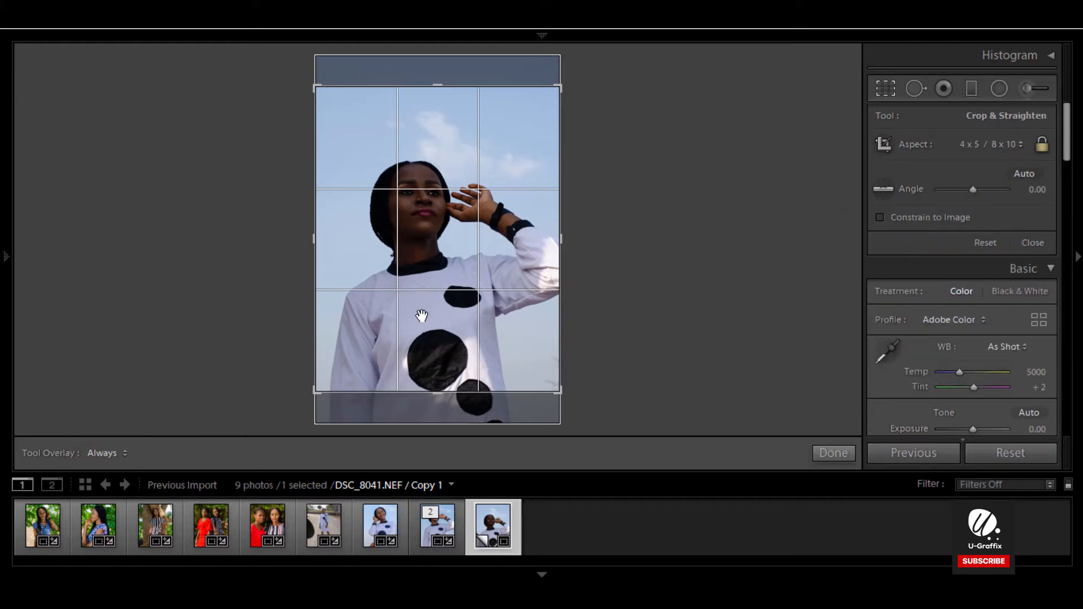
pyautogui.moveTo(421, 283); pyautogui.dragTo(424, 251)
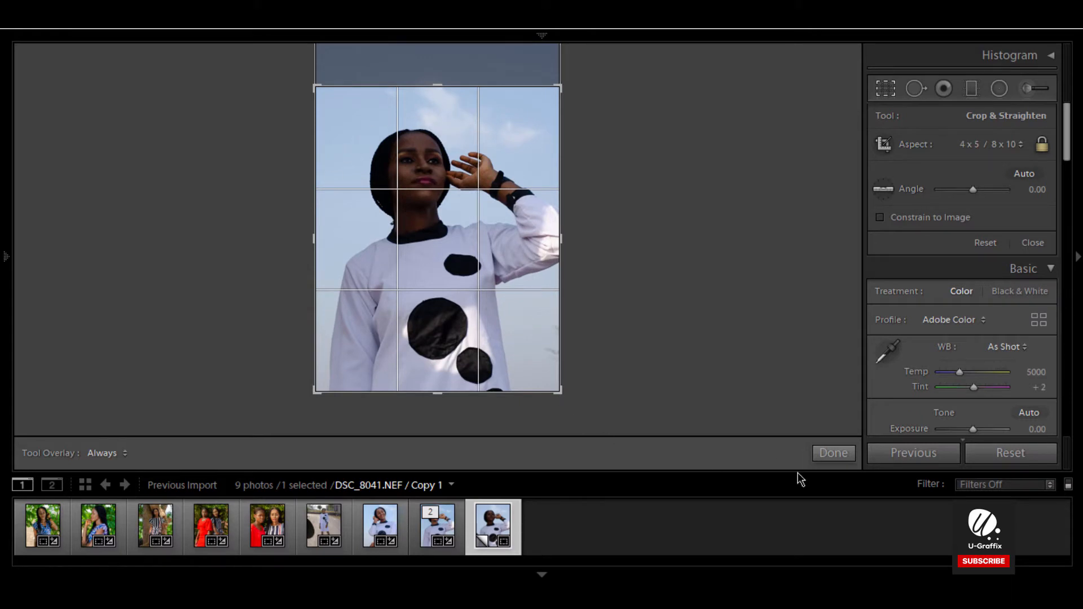
pyautogui.click(827, 458)
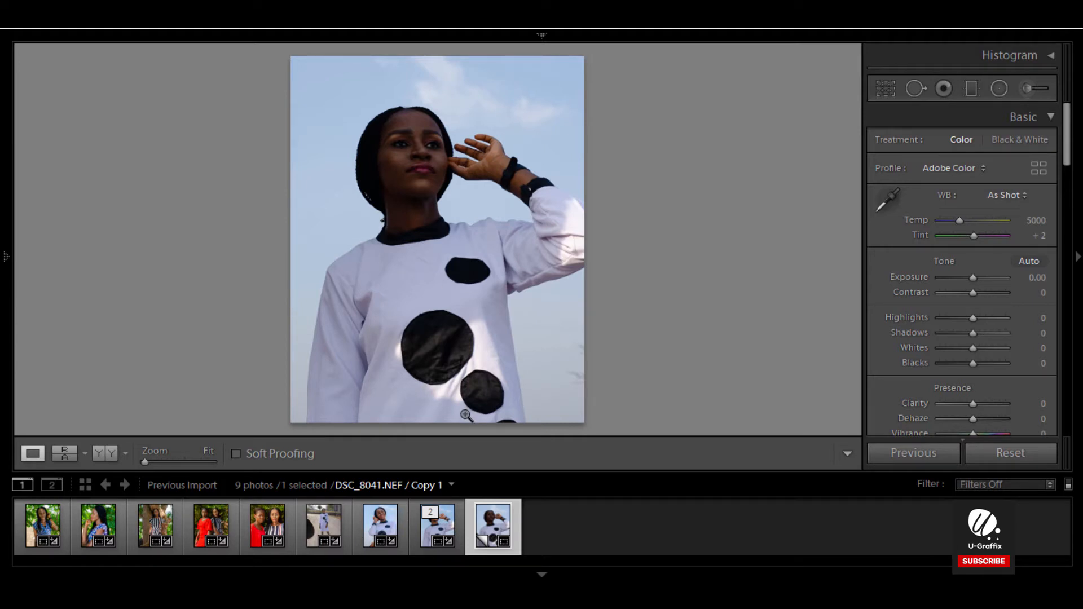
# Step: Apply Auto tone to the cropped copy
pyautogui.click(1034, 264)
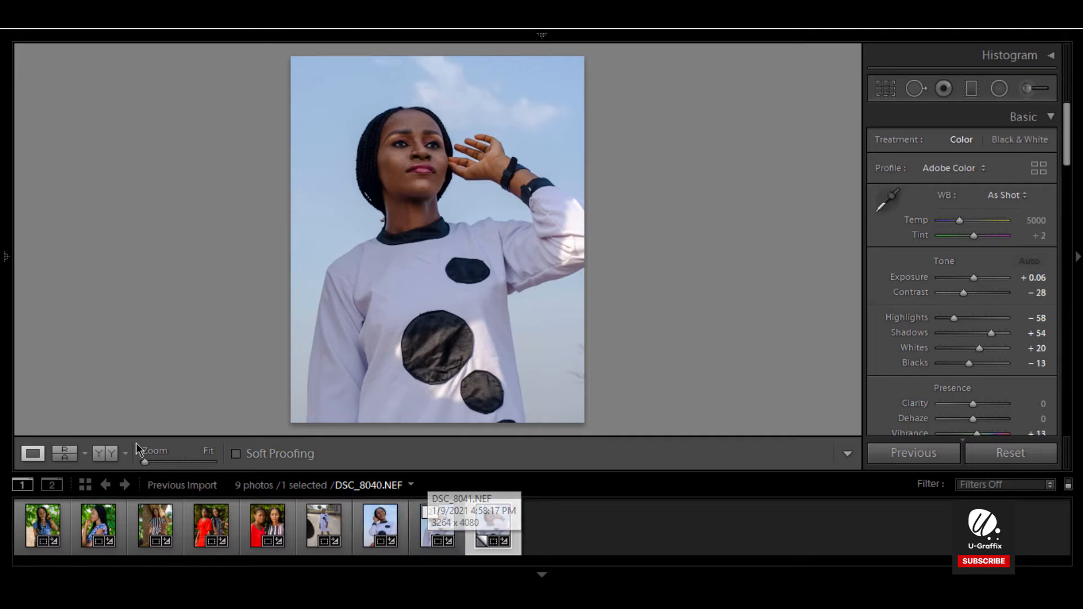
# Step: Open Reference view side by side, with the original DSC_8041 as reference and the virtual copy as active photo
pyautogui.click(62, 454)
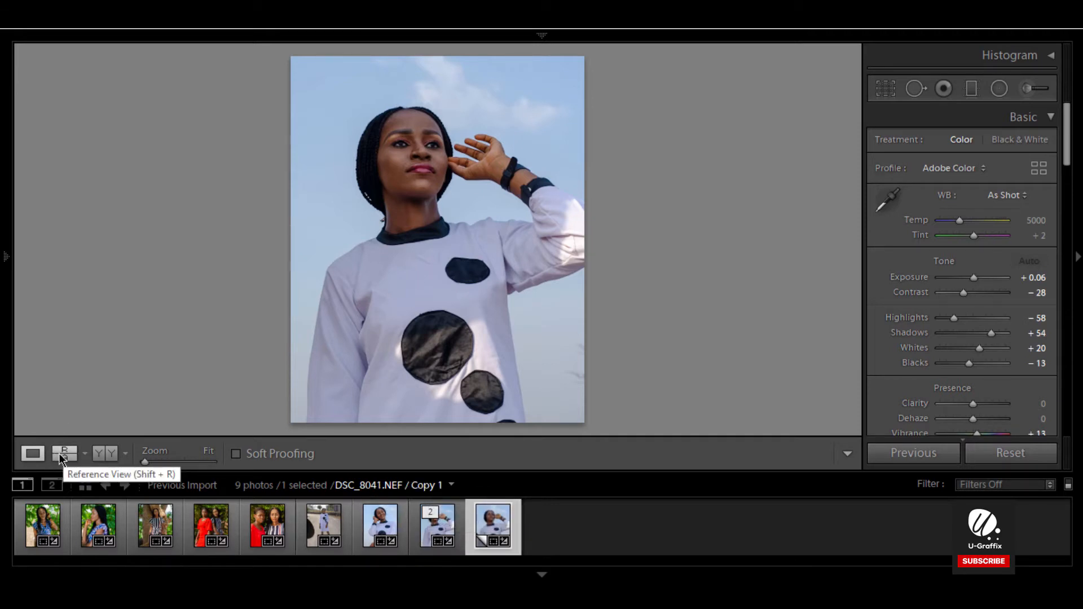
pyautogui.click(433, 533)
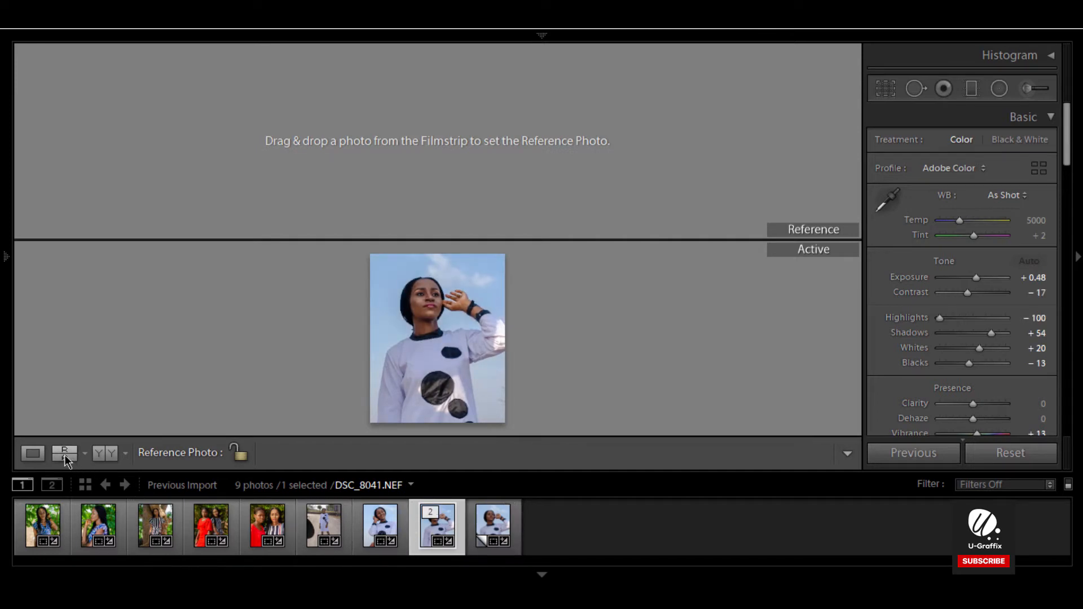
pyautogui.click(432, 512)
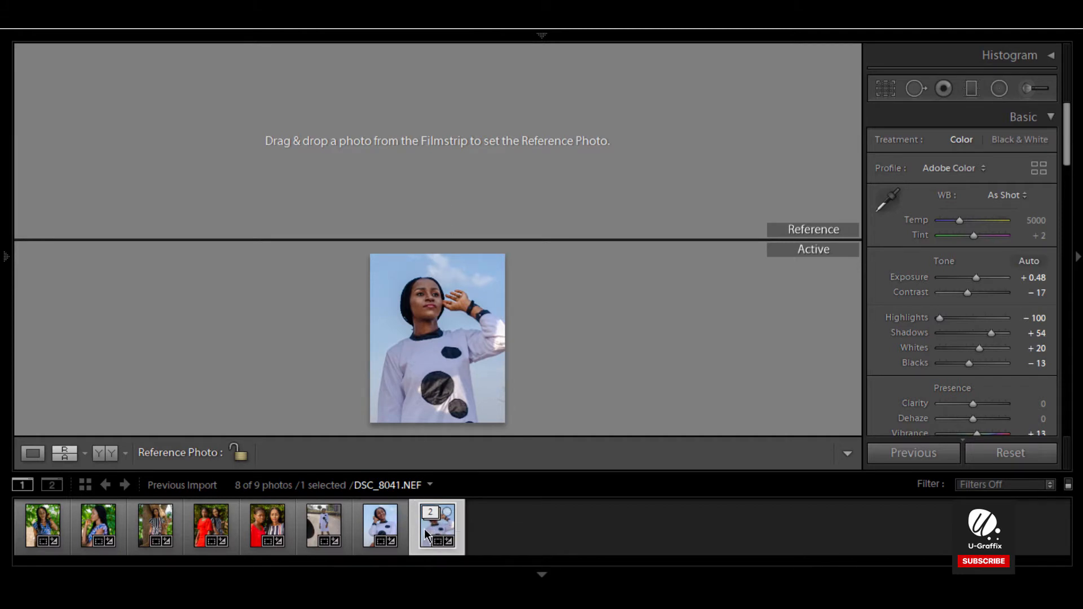
pyautogui.hotkey('ctrl', 'z')
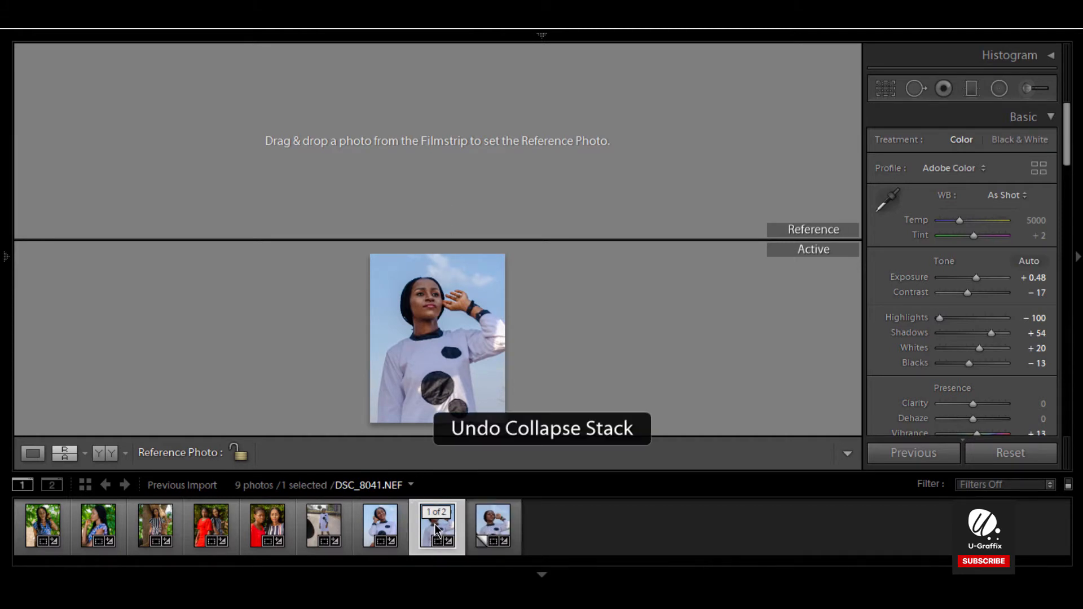
pyautogui.moveTo(436, 528); pyautogui.dragTo(455, 162)
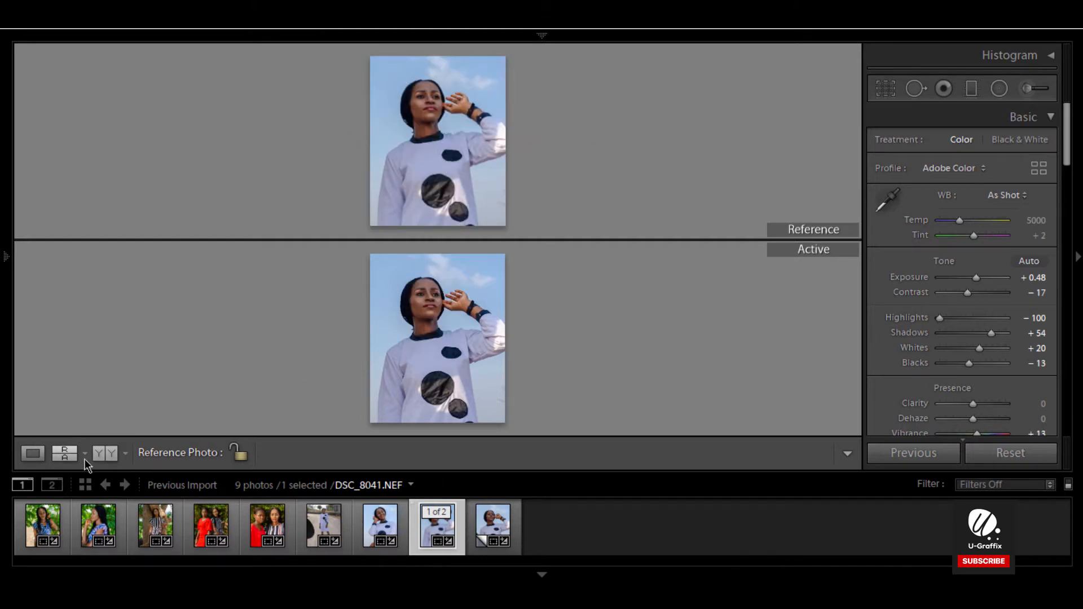
pyautogui.click(64, 454)
pyautogui.click(65, 454)
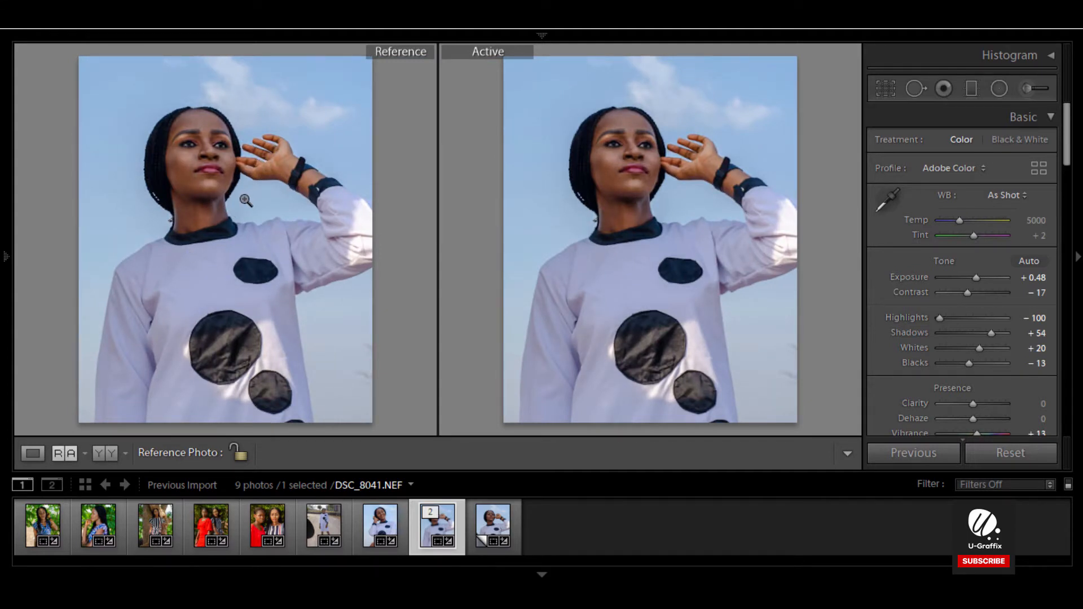
pyautogui.click(491, 534)
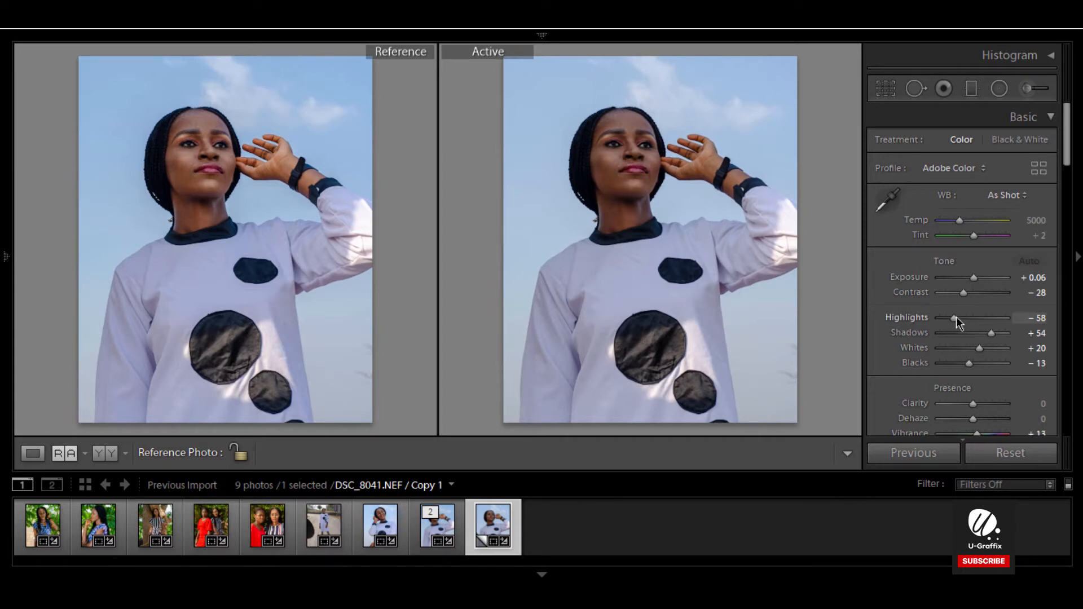
# Step: Match the reference by setting Highlights to -100 and Exposure to +0.48, and nudge Contrast
pyautogui.moveTo(955, 317); pyautogui.dragTo(901, 320)
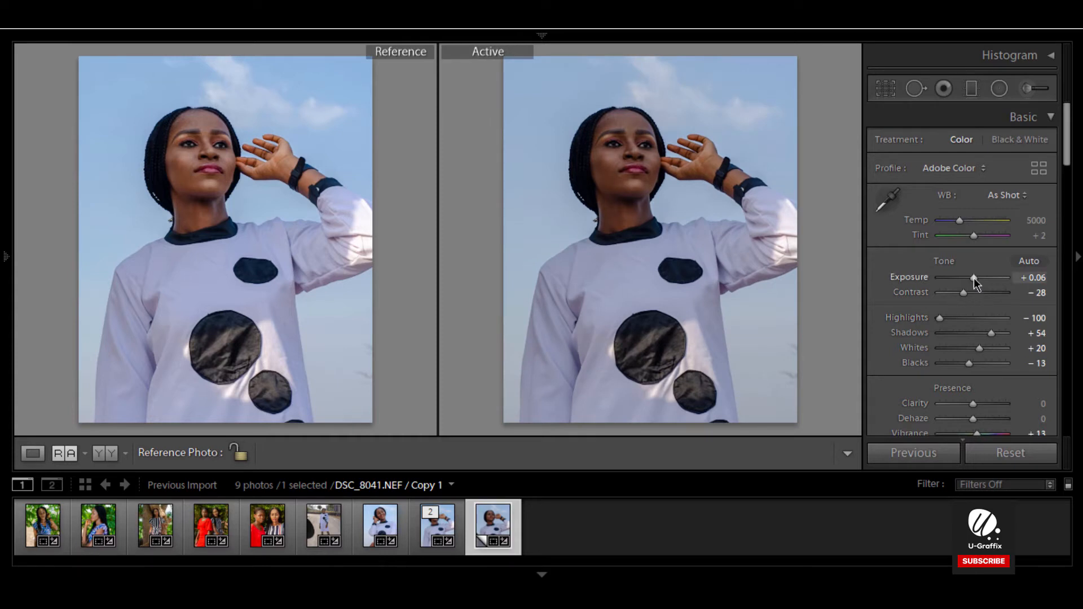
pyautogui.moveTo(973, 279); pyautogui.dragTo(976, 278)
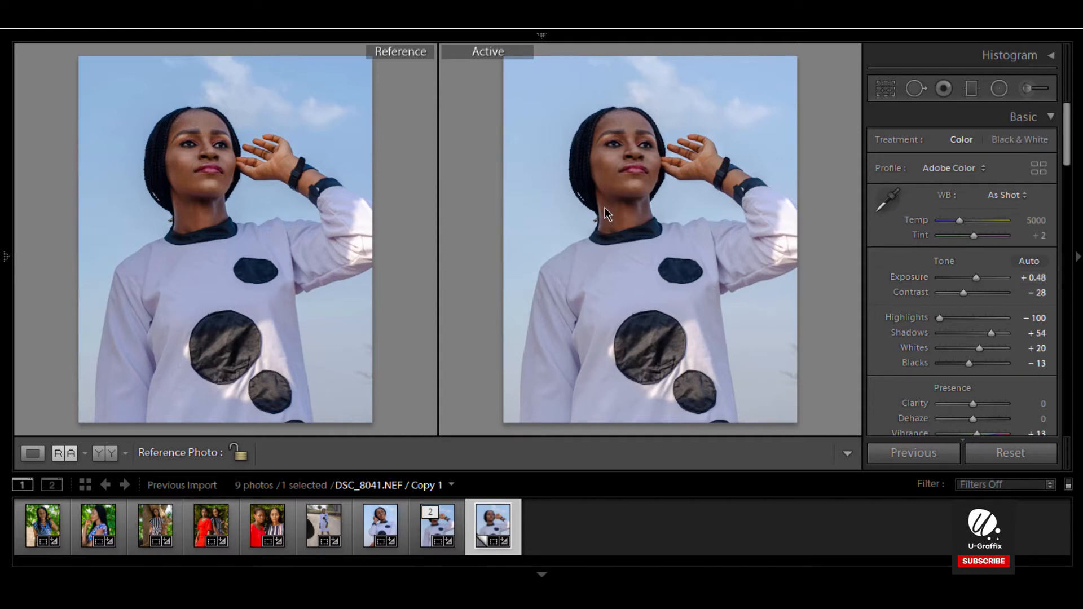
pyautogui.moveTo(966, 292); pyautogui.dragTo(966, 292)
pyautogui.moveTo(967, 292)
pyautogui.mouseDown()
pyautogui.moveTo(1003, 291)
pyautogui.moveTo(962, 293)
pyautogui.mouseUp()
# Step: Examine the Tone Curve and HSL / Color panels, switching between the HSL and Color modes
pyautogui.scroll(-12, 919, 390)
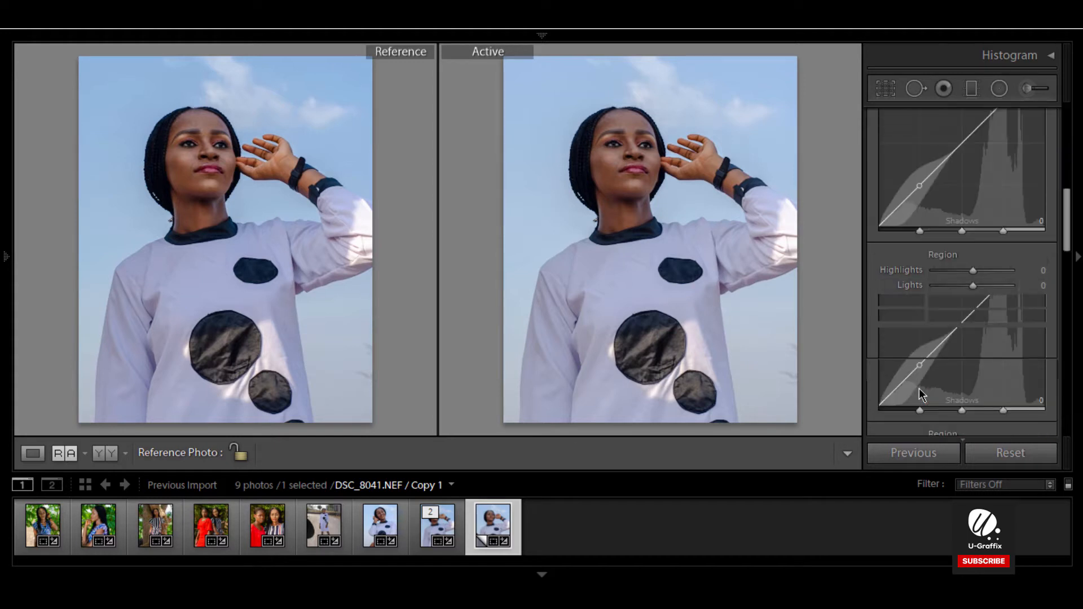
pyautogui.scroll(2, 919, 393)
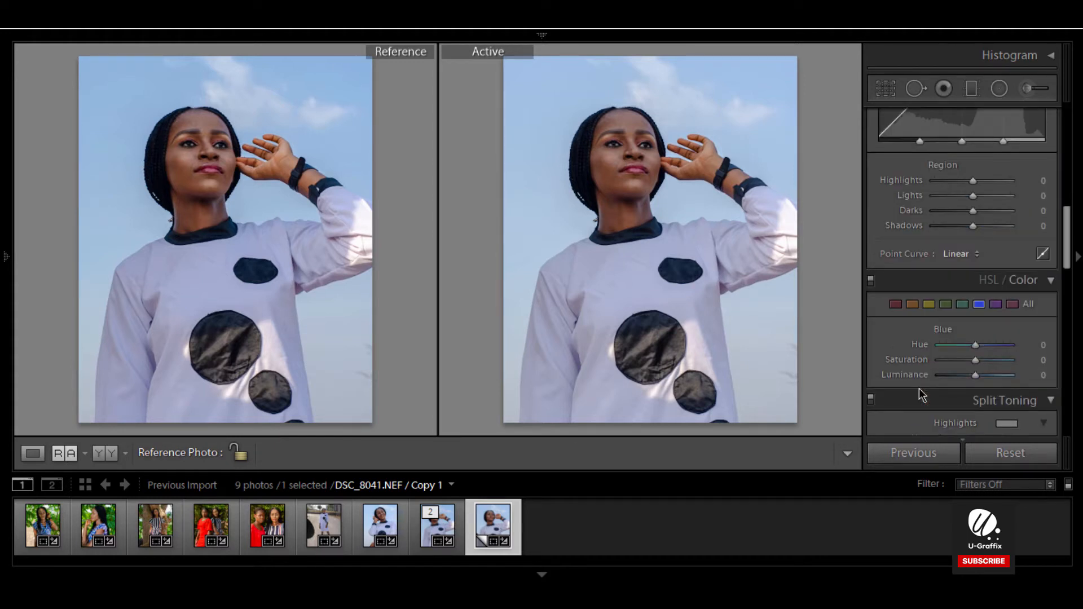
pyautogui.scroll(2, 920, 350)
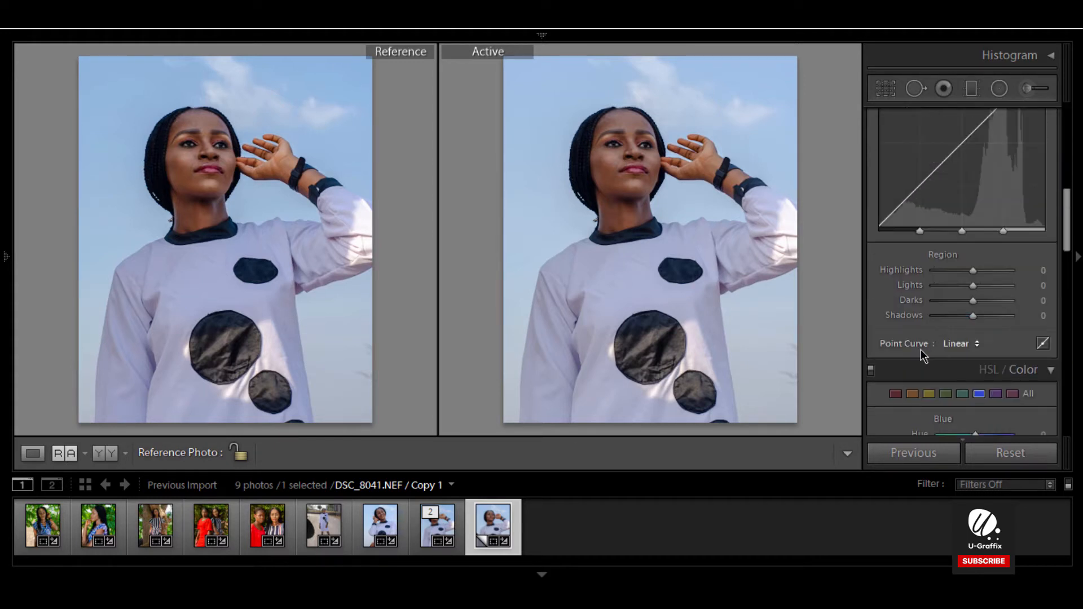
pyautogui.scroll(-2, 921, 350)
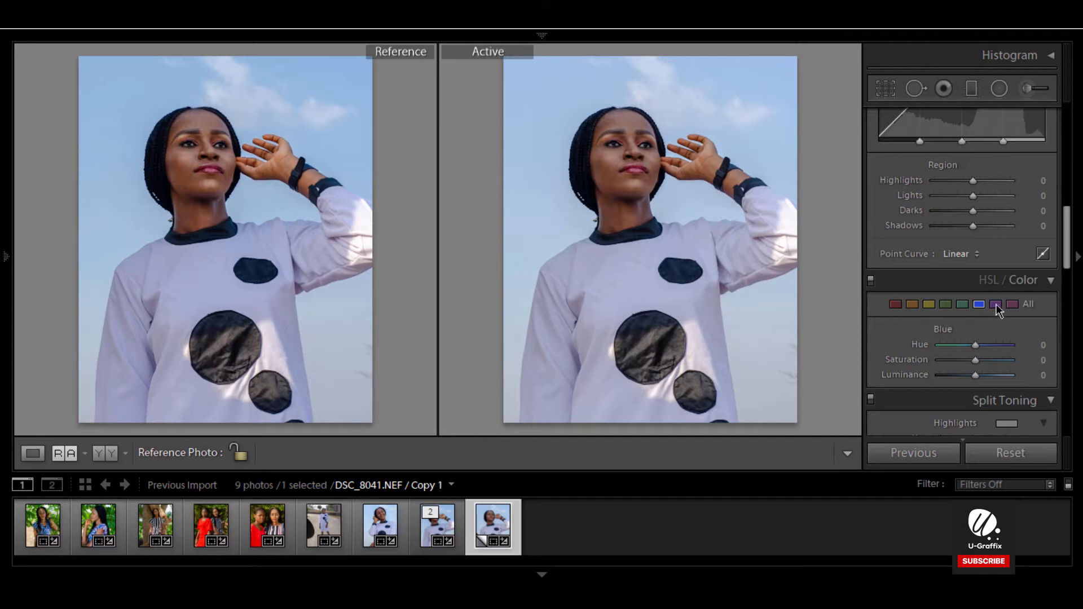
pyautogui.click(993, 281)
pyautogui.scroll(-2, 954, 301)
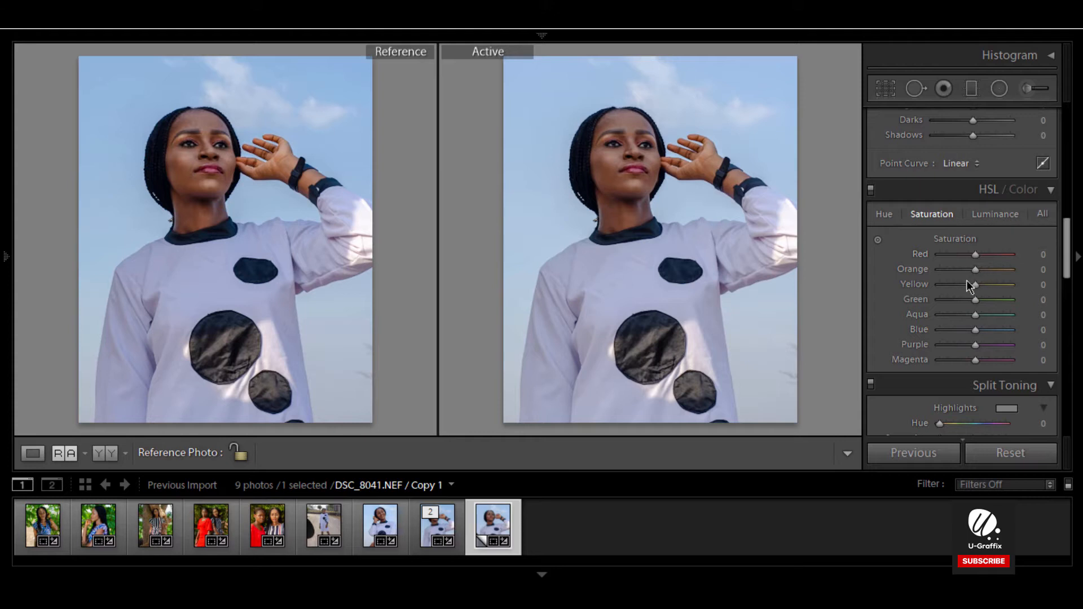
pyautogui.click(1011, 193)
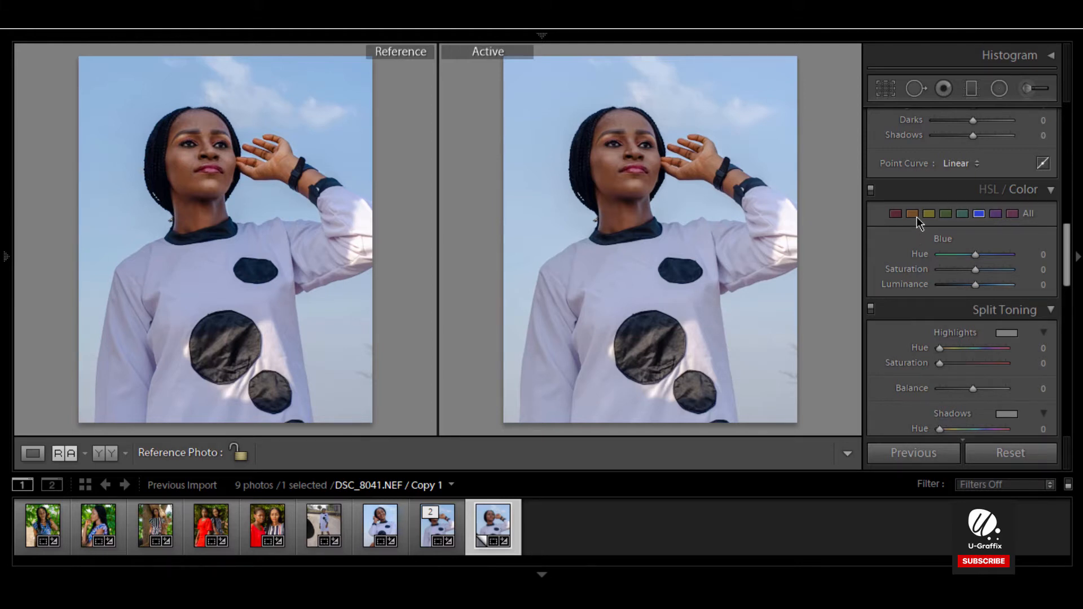
# Step: Browse the colour swatches and the All view of the Color panel, collapsing and reopening it
pyautogui.click(913, 213)
pyautogui.click(979, 214)
pyautogui.click(917, 217)
pyautogui.click(915, 214)
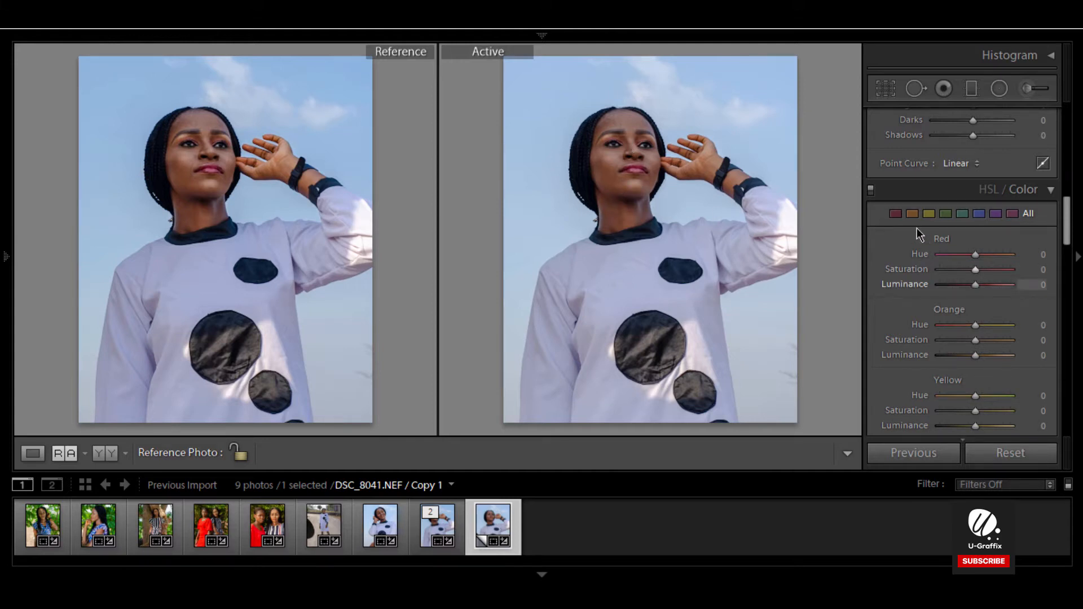
pyautogui.click(1023, 192)
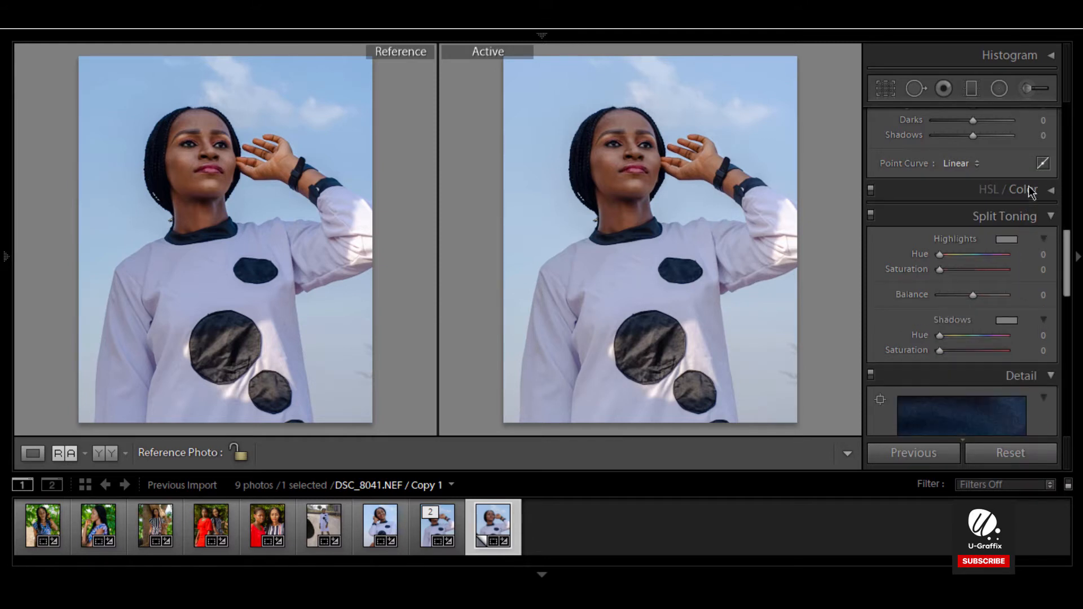
pyautogui.click(1033, 192)
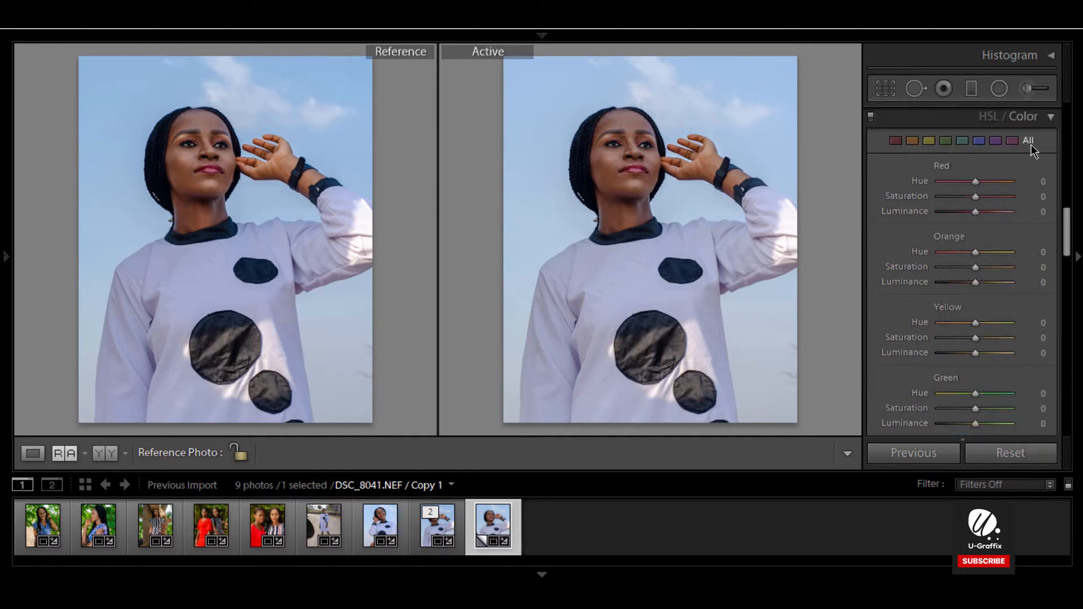
# Step: Select the Blue colour range in HSL / Color and set its Luminance to -40 to darken the sky
pyautogui.click(979, 142)
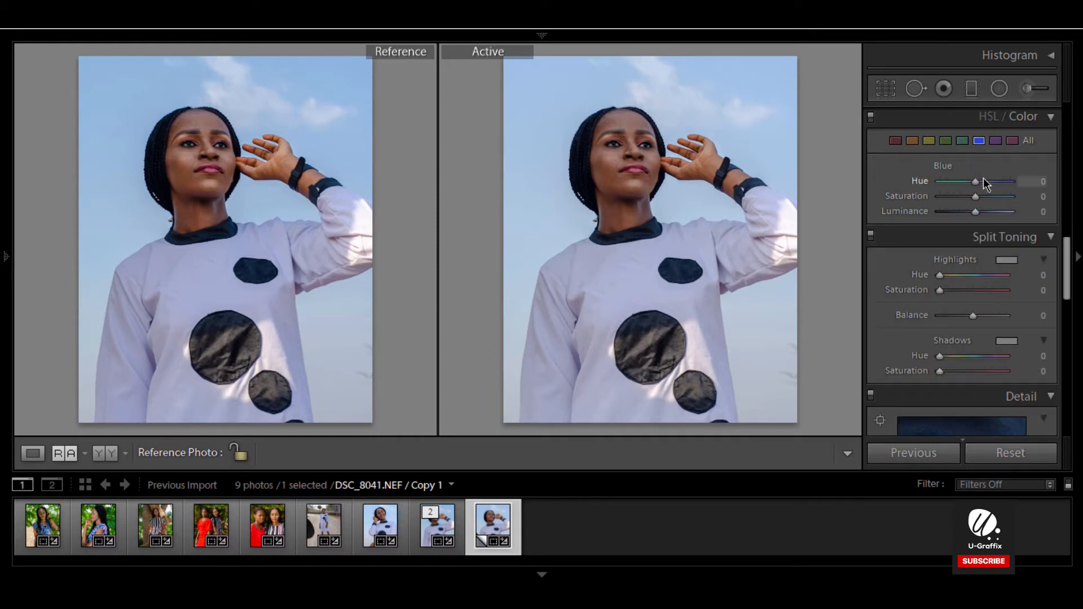
pyautogui.scroll(2, 986, 168)
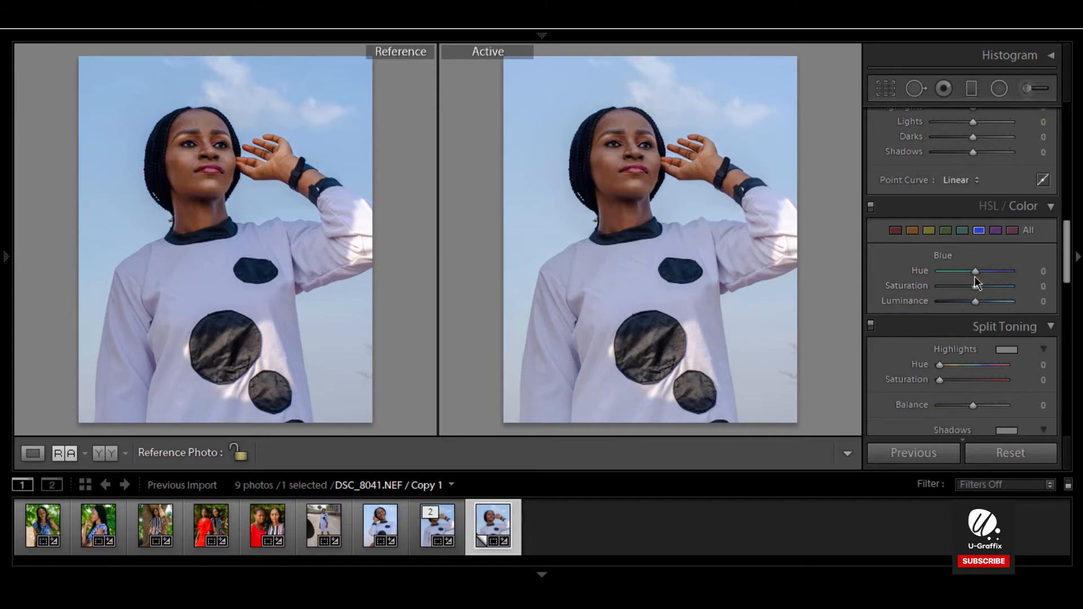
pyautogui.moveTo(976, 300); pyautogui.dragTo(925, 304)
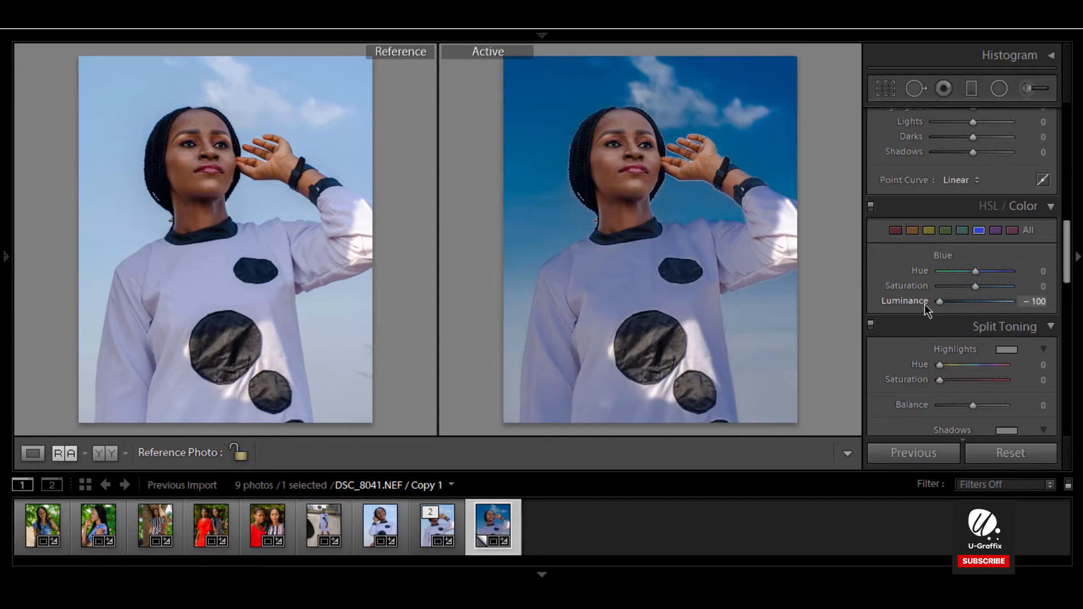
pyautogui.click(708, 228)
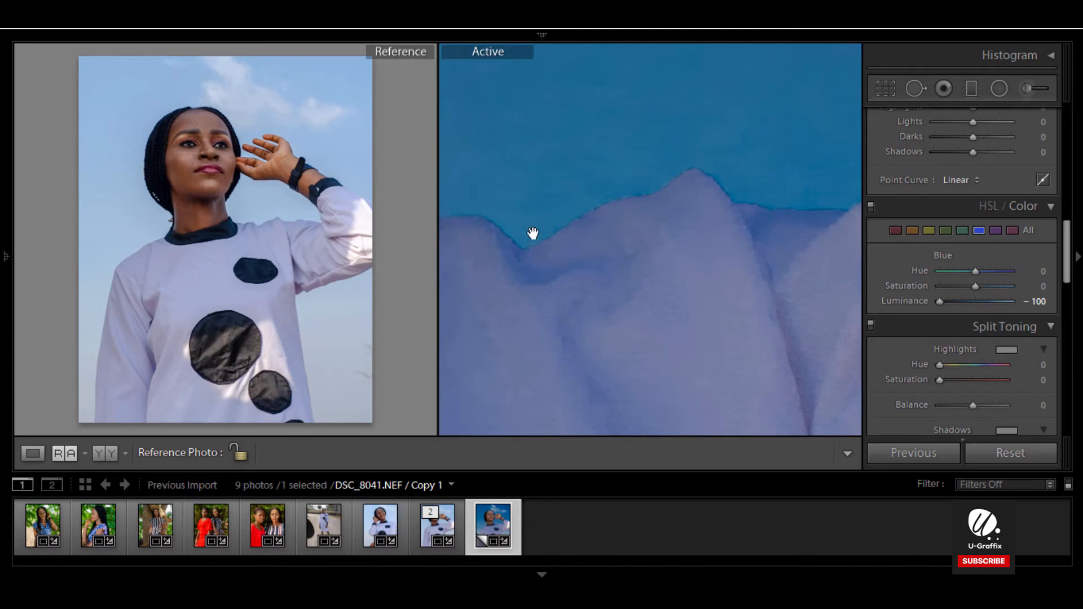
pyautogui.click(626, 304)
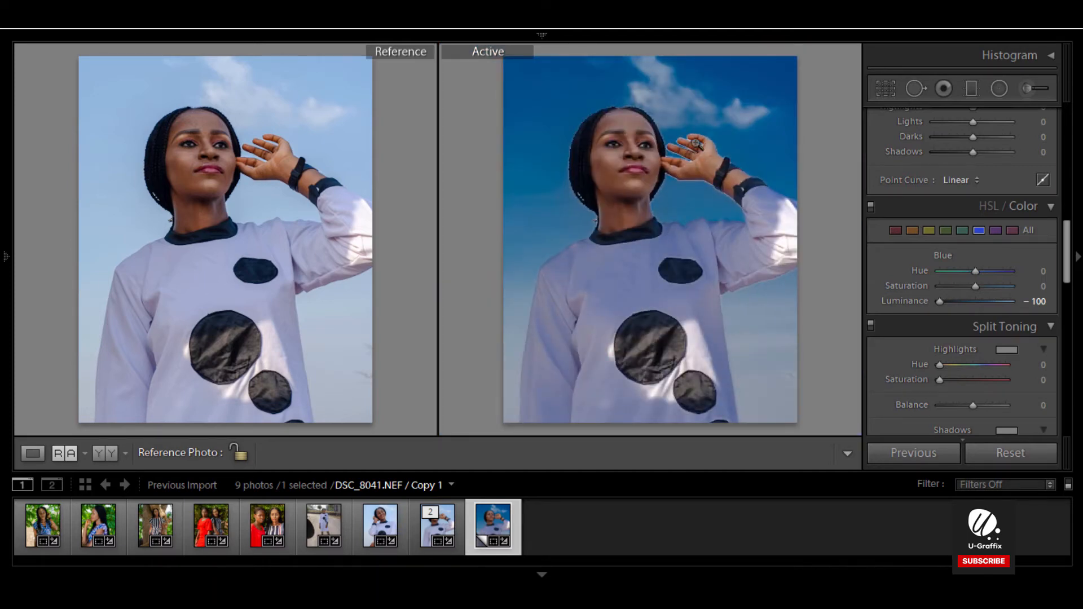
pyautogui.click(696, 144)
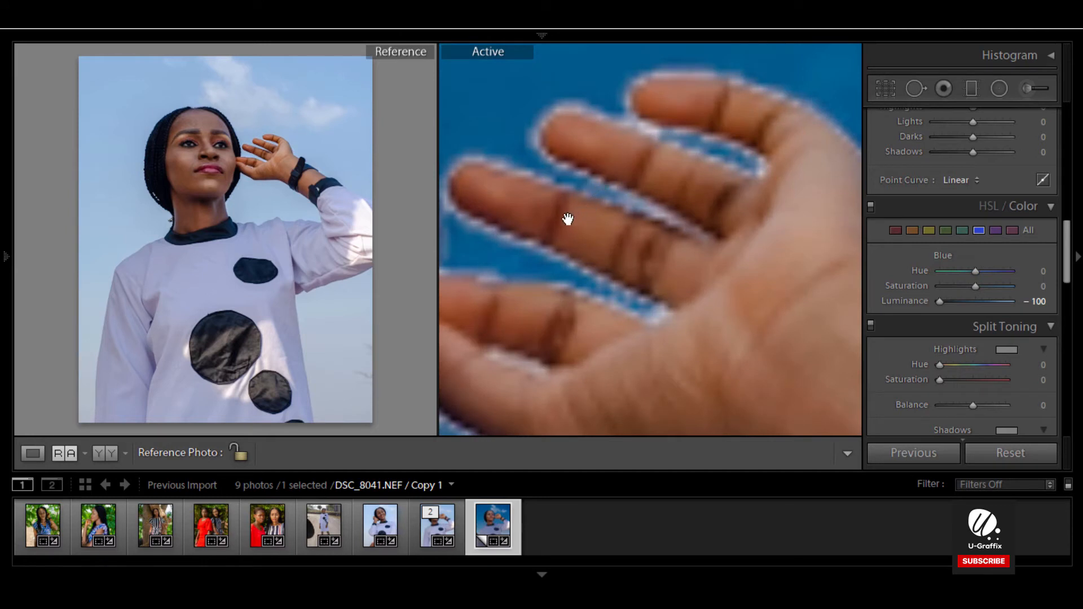
pyautogui.click(626, 169)
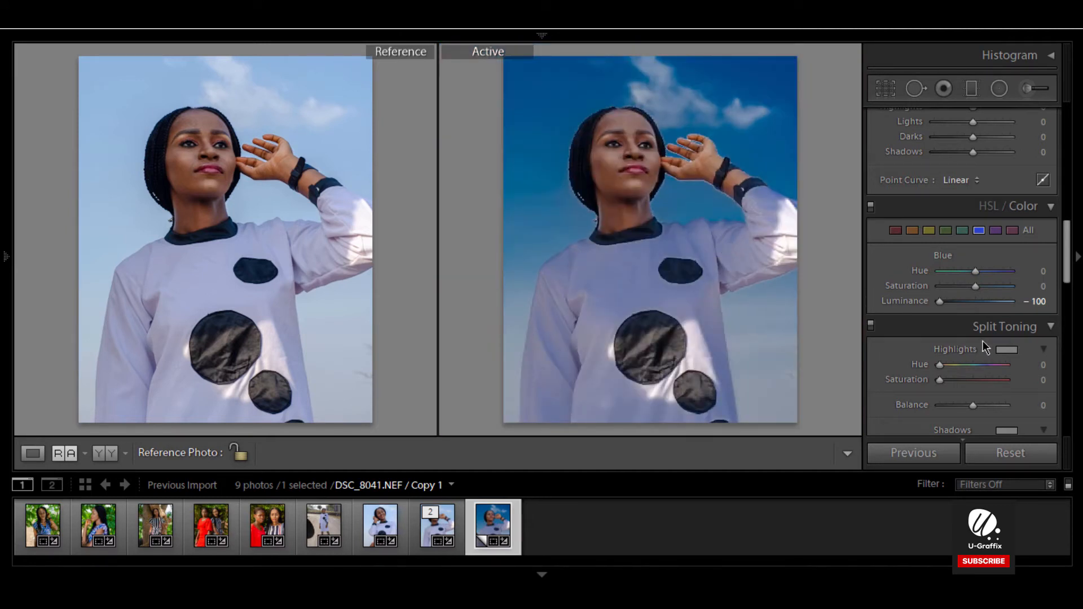
pyautogui.moveTo(942, 300); pyautogui.dragTo(958, 302)
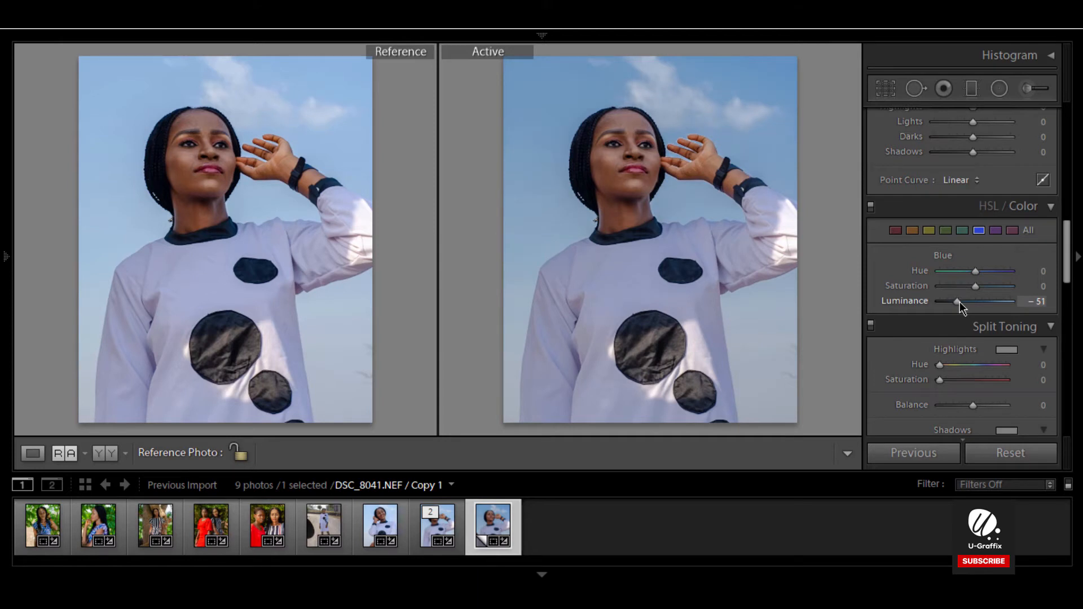
pyautogui.moveTo(959, 303); pyautogui.dragTo(1035, 307)
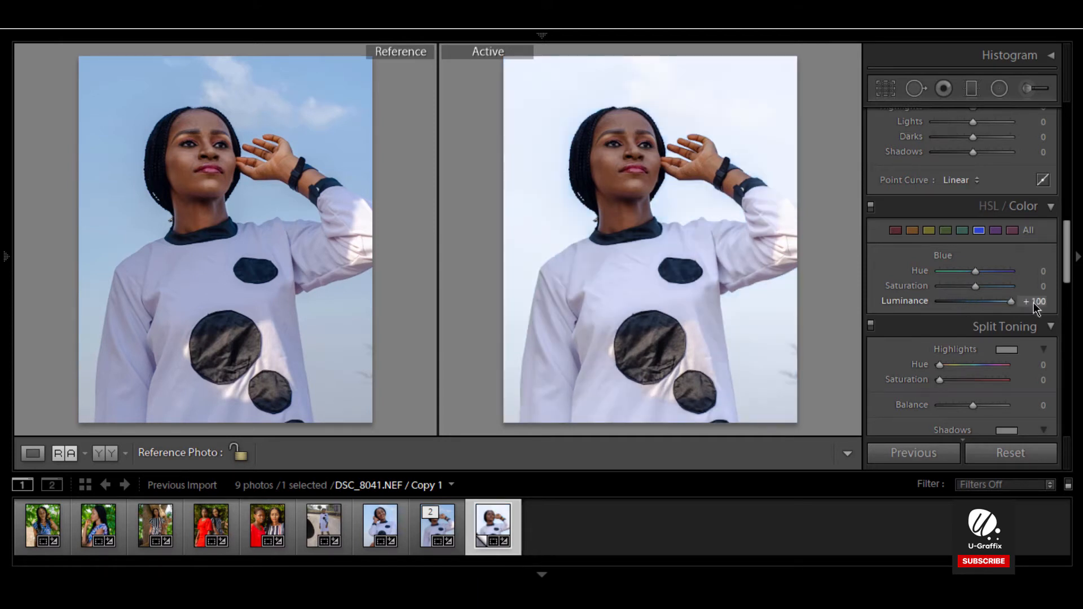
pyautogui.moveTo(986, 303); pyautogui.dragTo(962, 303)
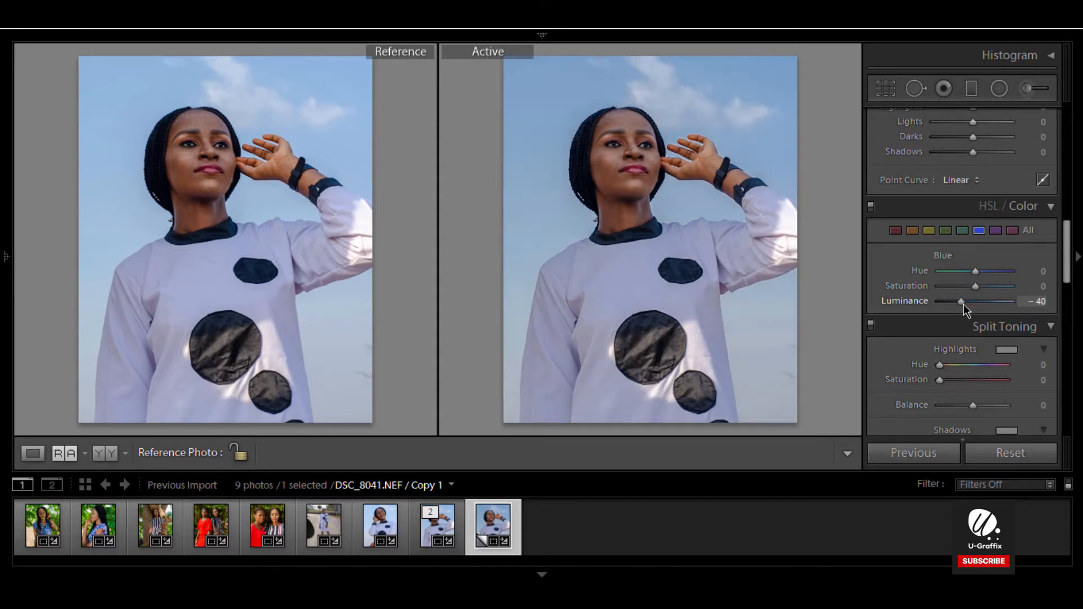
# Step: Switch to single-photo view and set Blue Saturation to +16 and Blue Luminance to -27
pyautogui.moveTo(977, 287); pyautogui.dragTo(992, 286)
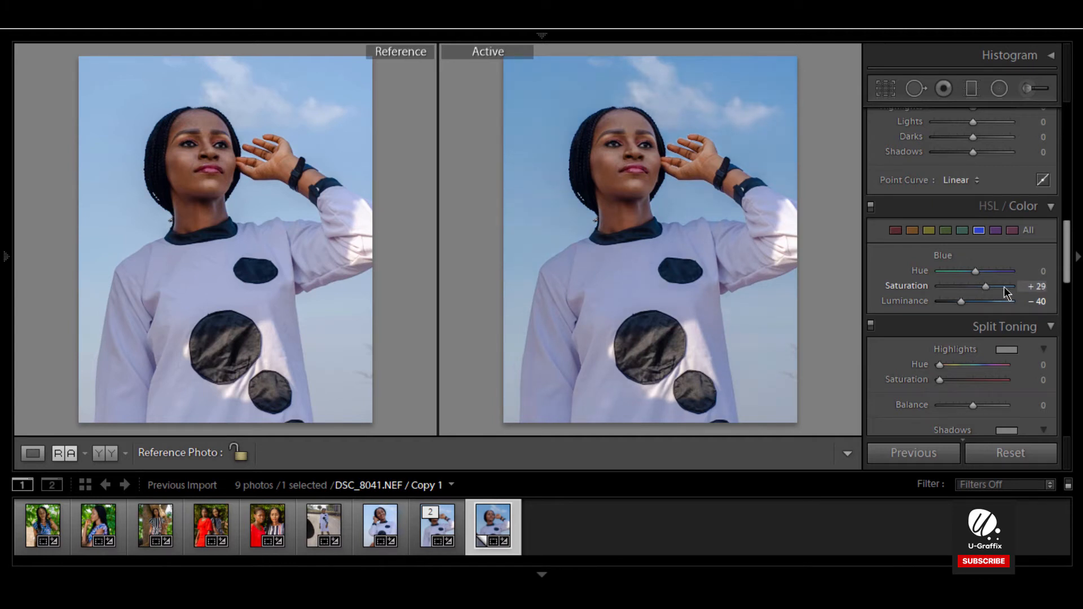
pyautogui.moveTo(985, 287); pyautogui.dragTo(1032, 287)
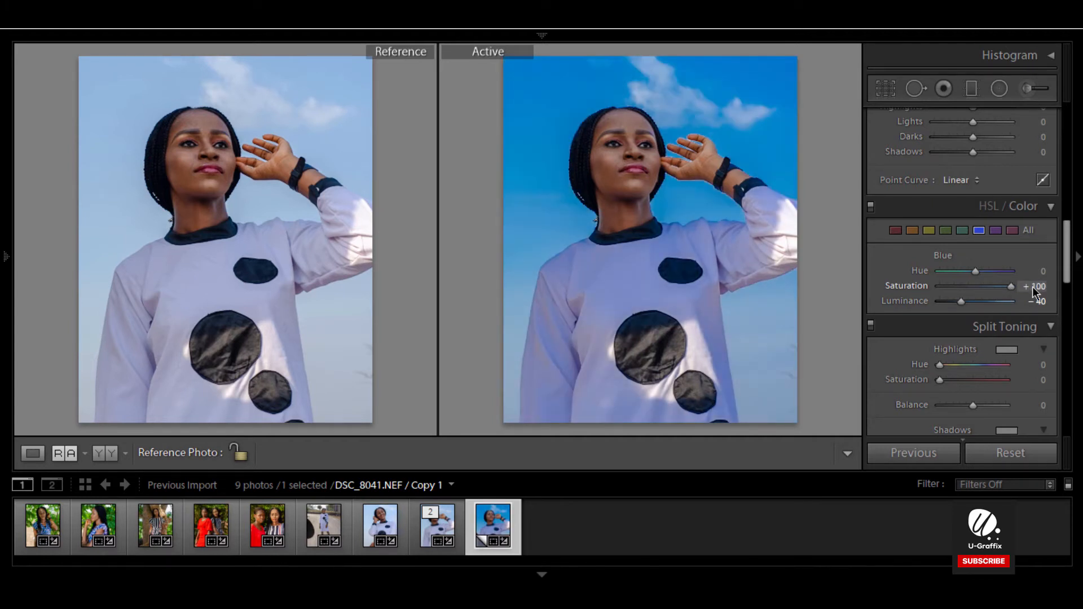
pyautogui.click(989, 286)
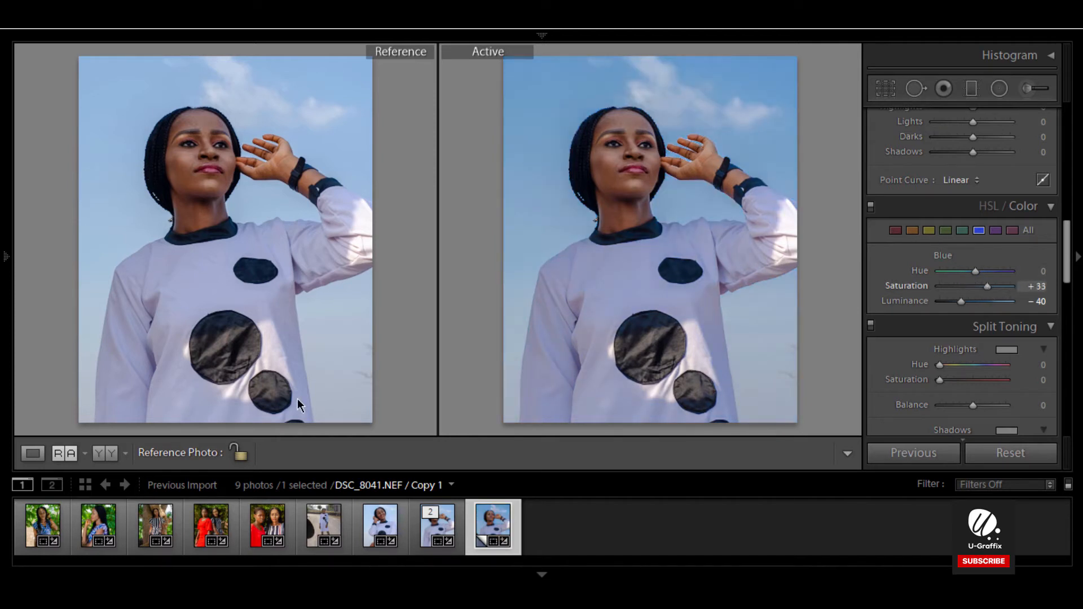
pyautogui.click(34, 454)
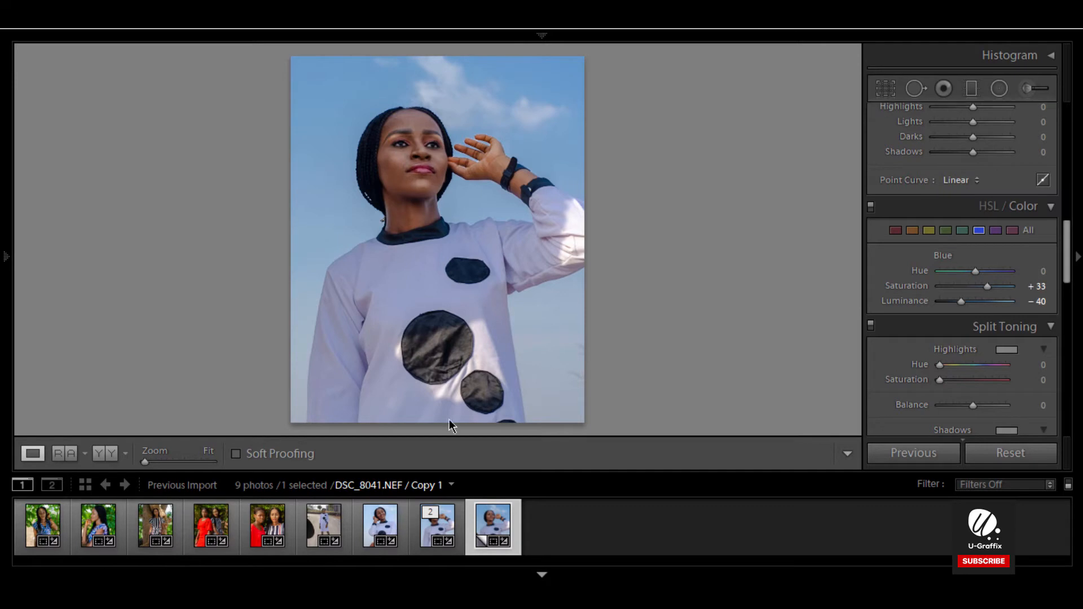
pyautogui.moveTo(987, 328); pyautogui.dragTo(981, 333)
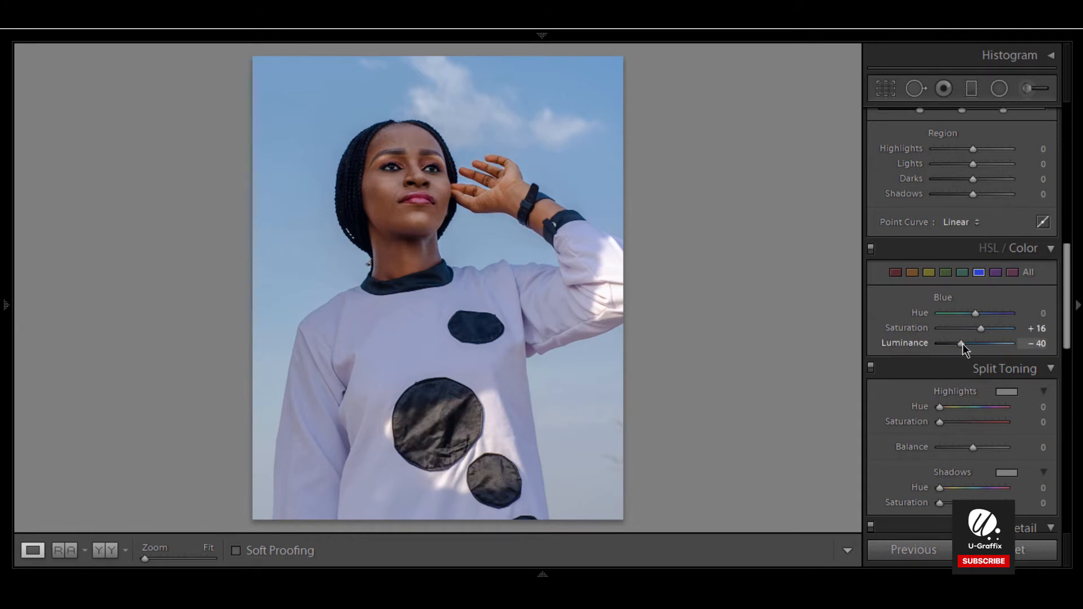
pyautogui.moveTo(962, 344); pyautogui.dragTo(966, 343)
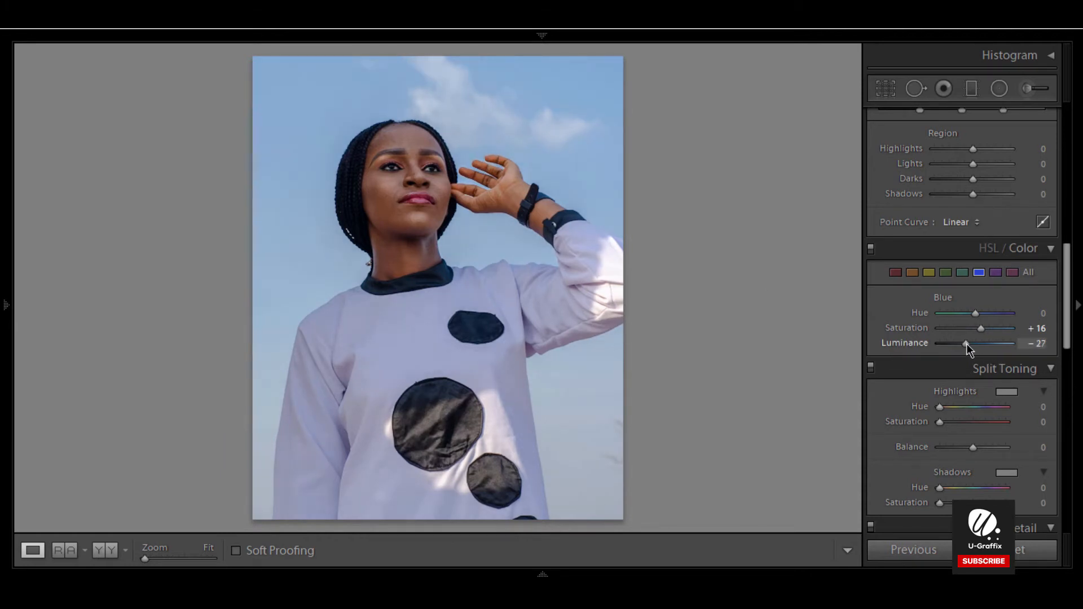
# Step: Select the Orange colour range, test its Hue, and set Orange Saturation to +2 and Luminance to +11
pyautogui.click(912, 272)
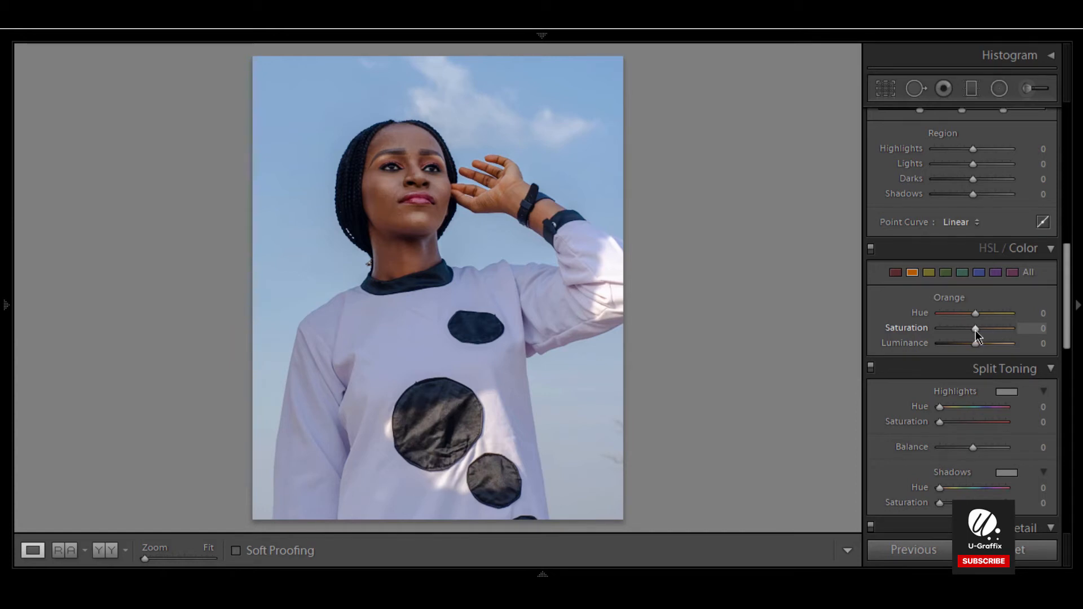
pyautogui.moveTo(995, 331)
pyautogui.mouseDown()
pyautogui.moveTo(1019, 331)
pyautogui.moveTo(887, 335)
pyautogui.moveTo(976, 335)
pyautogui.mouseUp()
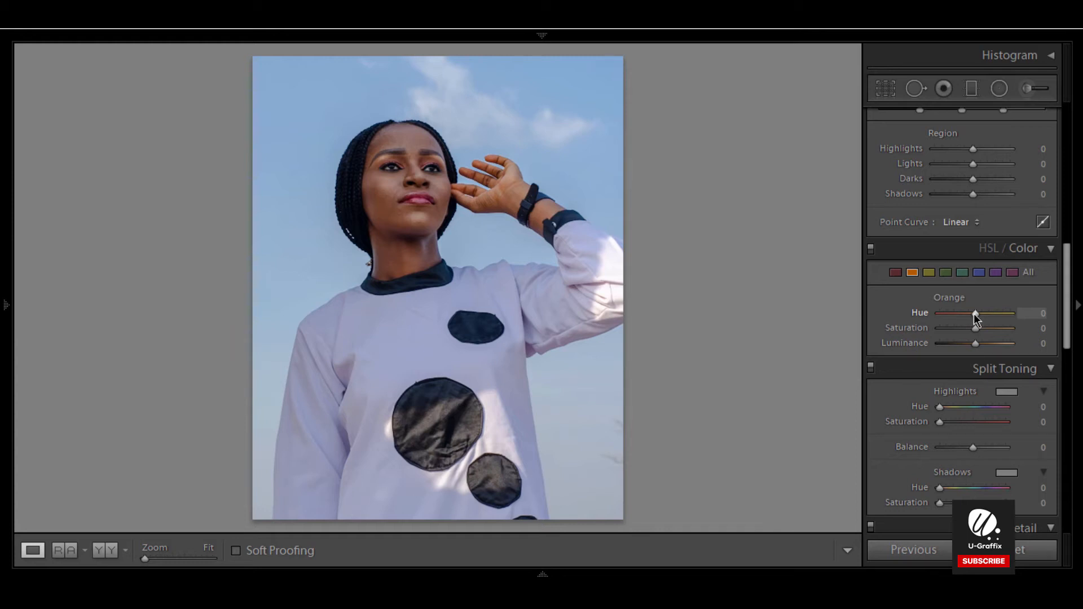
pyautogui.moveTo(974, 313); pyautogui.dragTo(1003, 314)
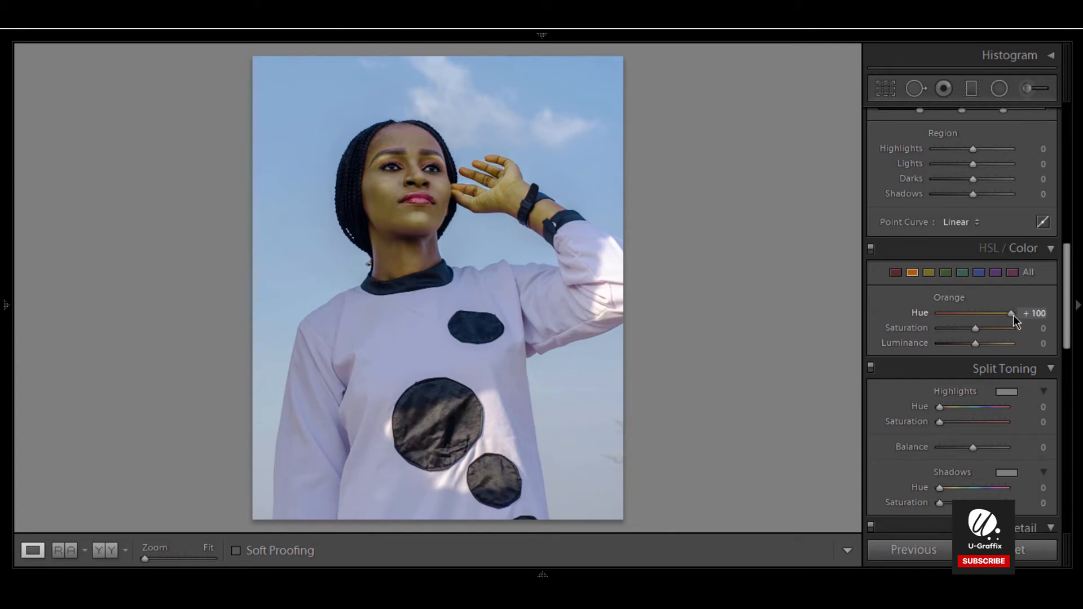
pyautogui.moveTo(1010, 316); pyautogui.dragTo(974, 313)
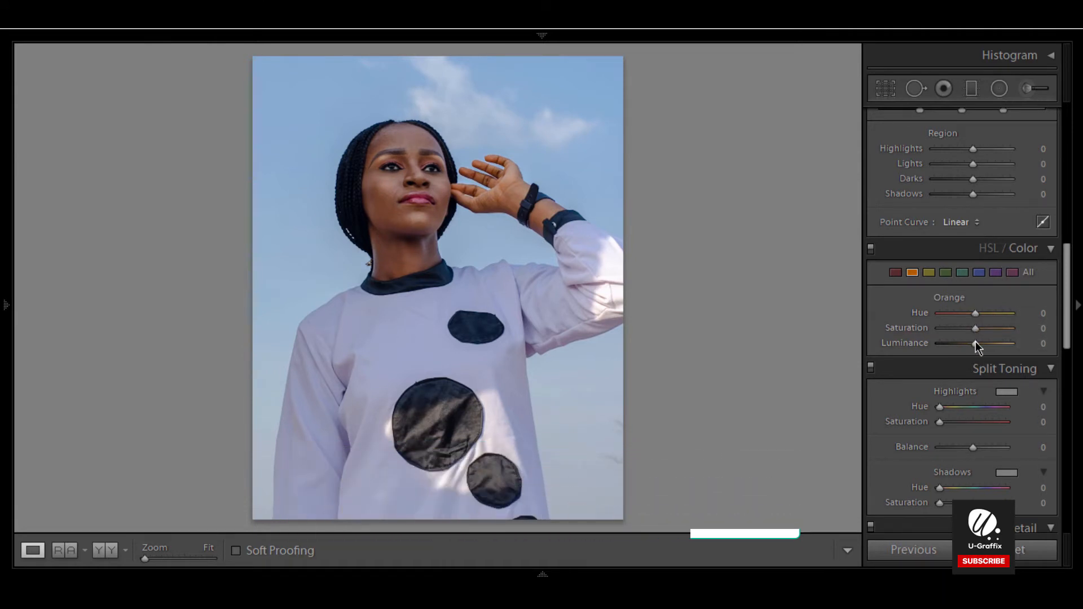
pyautogui.moveTo(977, 342); pyautogui.dragTo(982, 344)
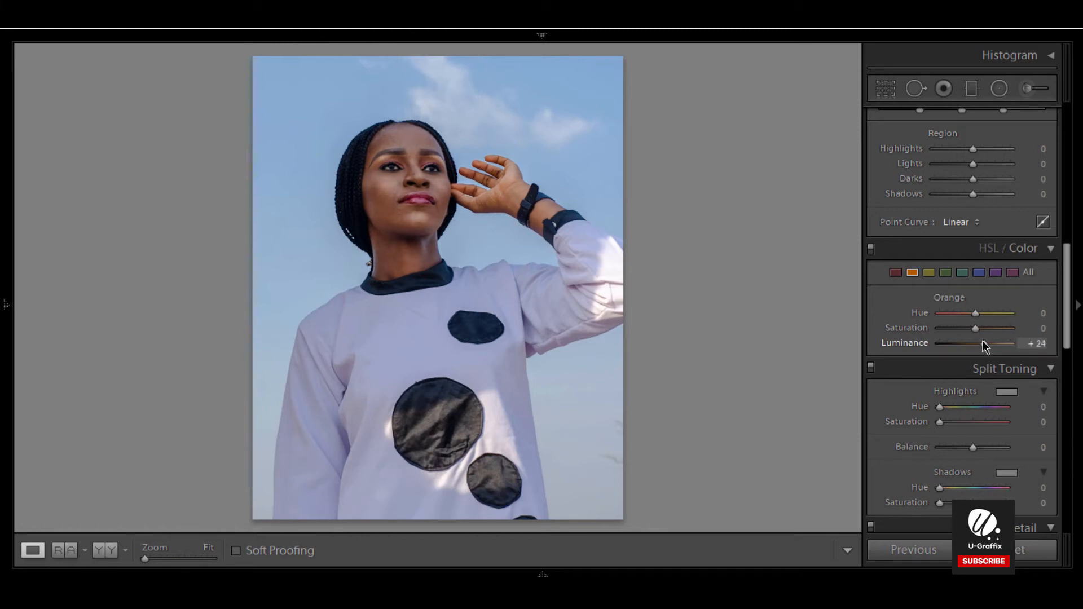
pyautogui.moveTo(981, 342); pyautogui.dragTo(979, 343)
pyautogui.moveTo(542, 574)
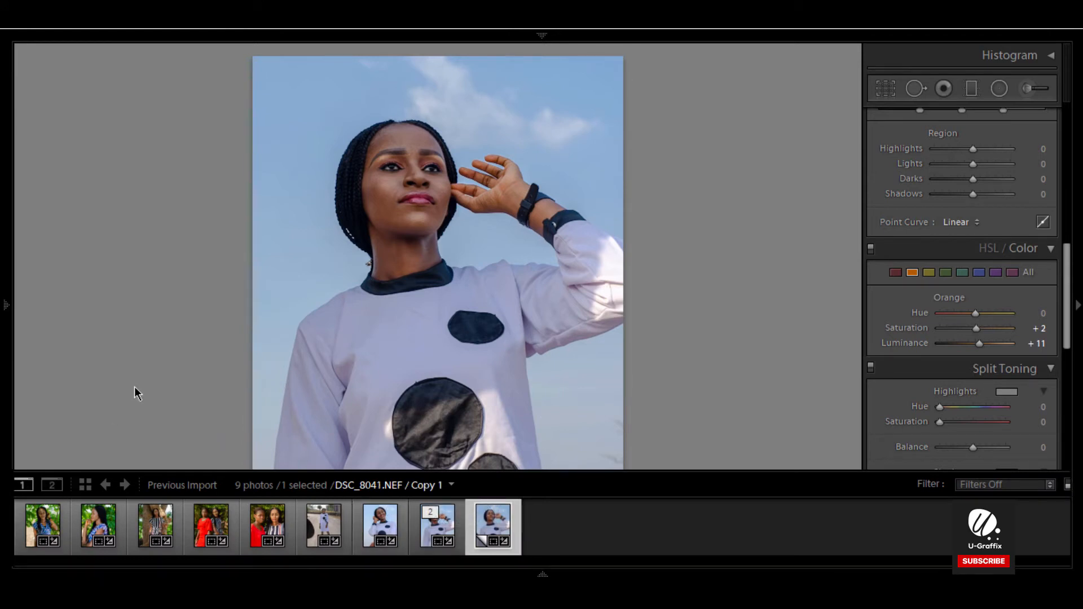
# Step: Return to Reference view and select the original DSC_8041 in the filmstrip to compare its colour settings
pyautogui.click(69, 556)
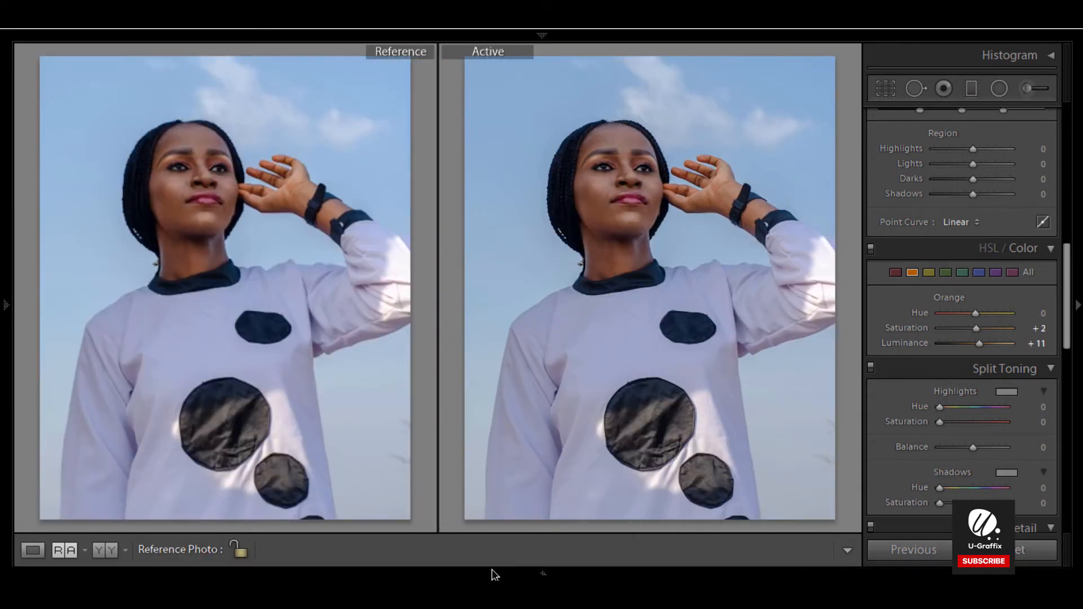
pyautogui.moveTo(503, 560)
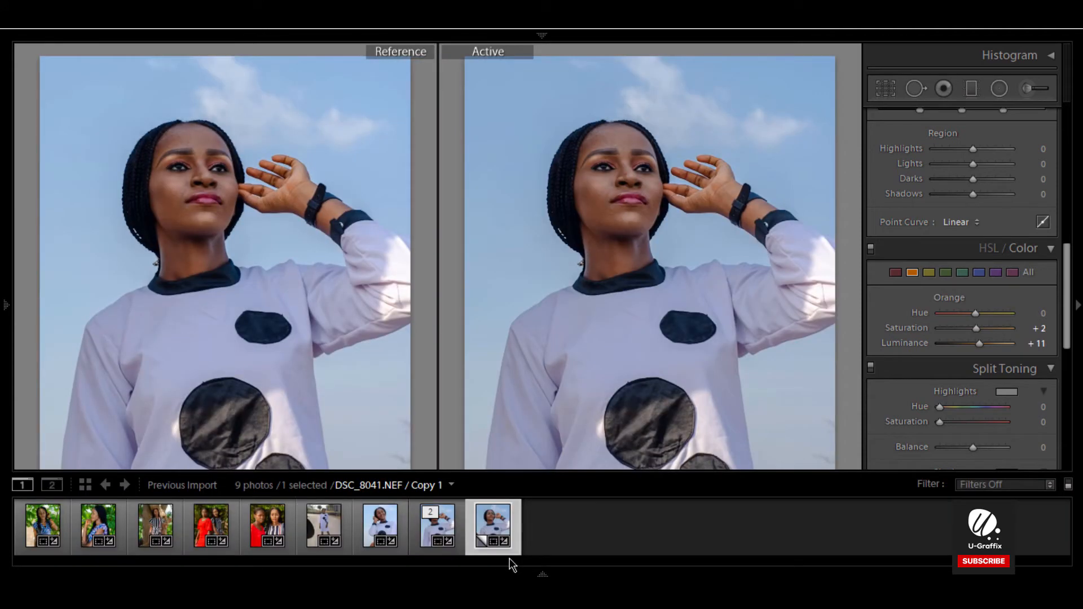
pyautogui.click(429, 528)
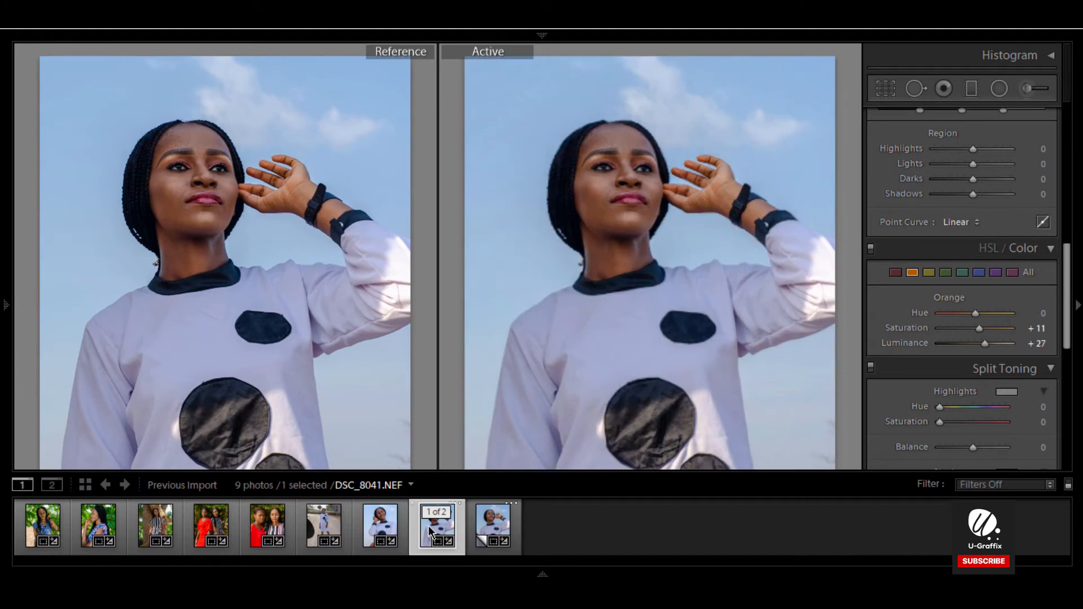
pyautogui.moveTo(326, 376); pyautogui.dragTo(329, 380)
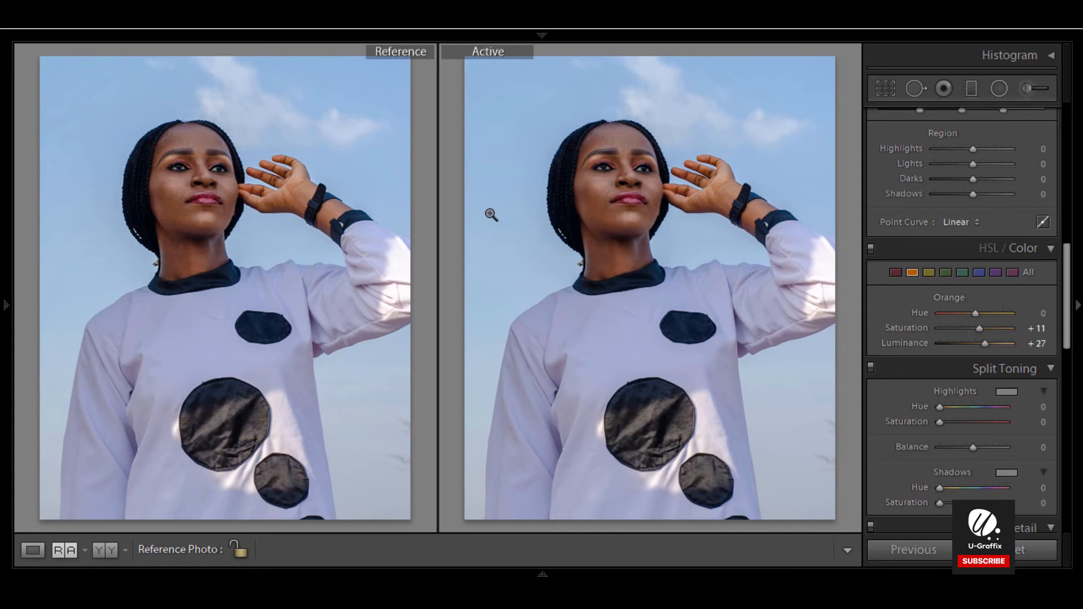
pyautogui.click(71, 551)
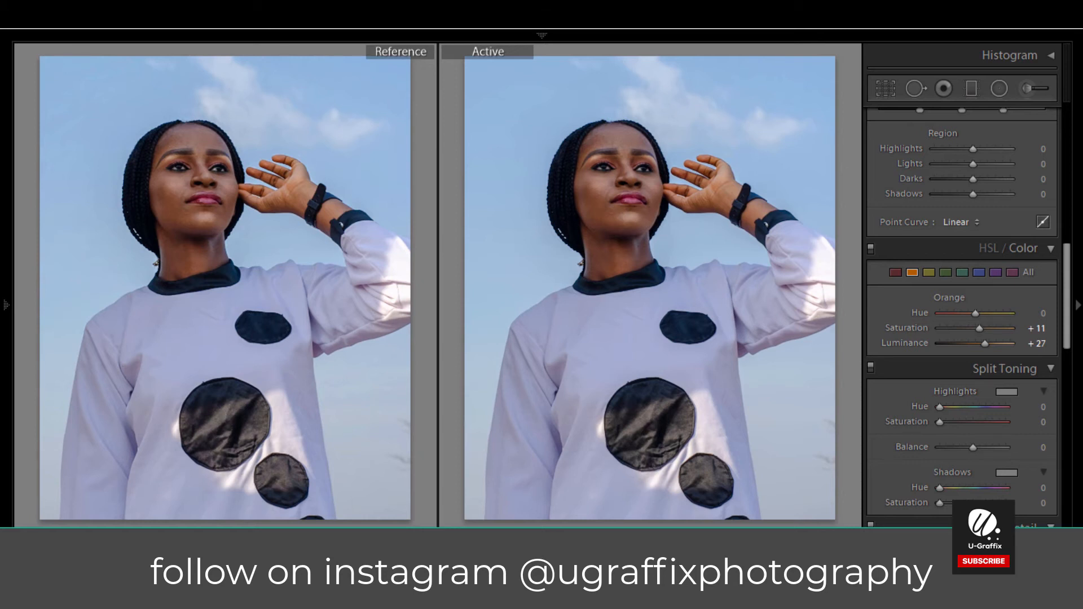
# Step: Try the Dehaze slider in single-photo view, then reset Dehaze to 0
pyautogui.press('d')
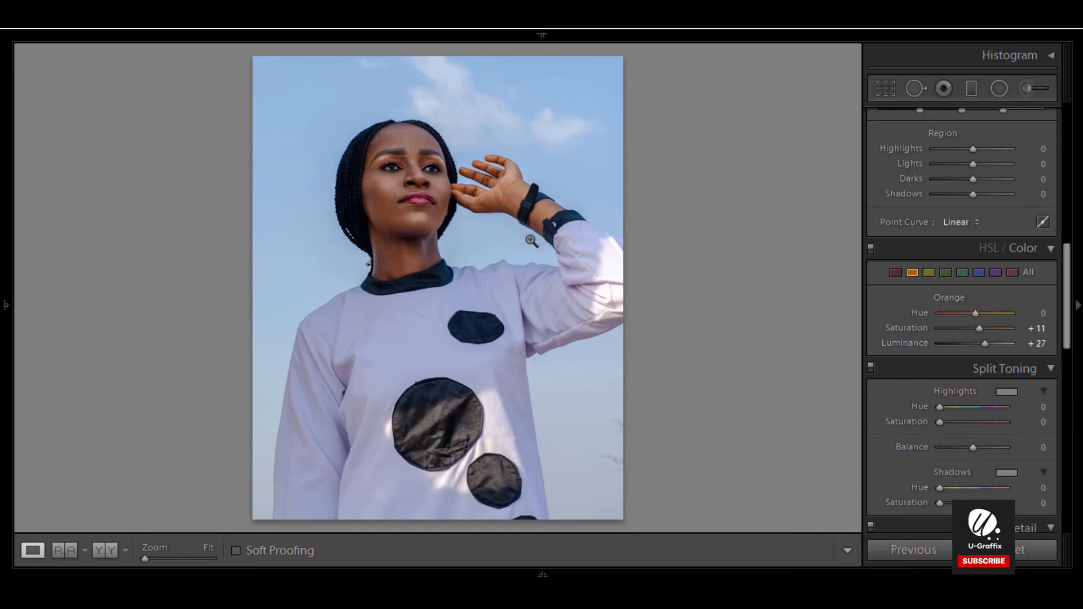
pyautogui.scroll(5, 942, 285)
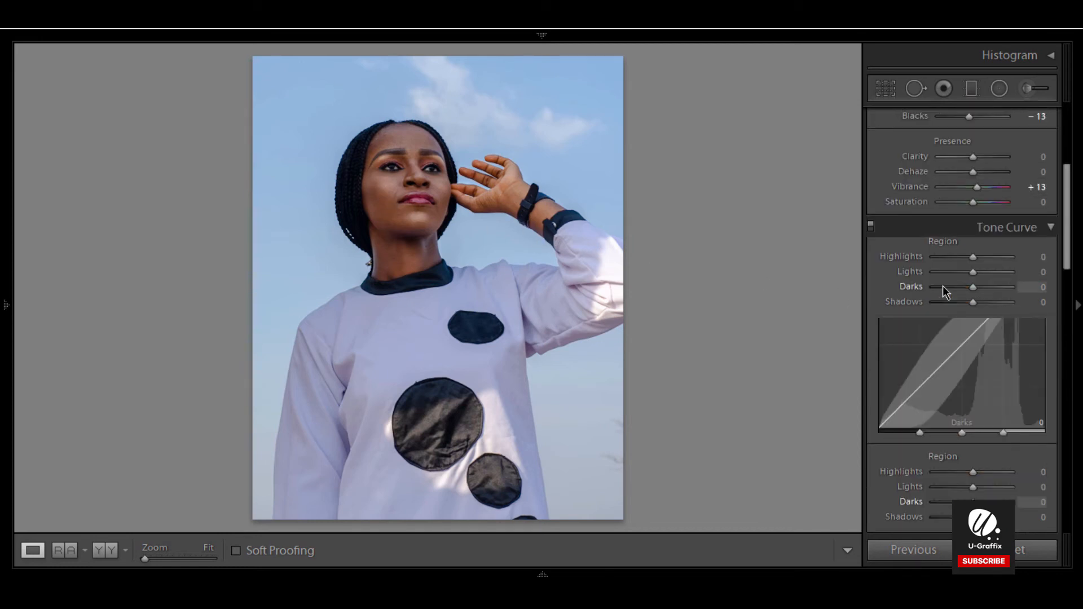
pyautogui.scroll(5, 945, 292)
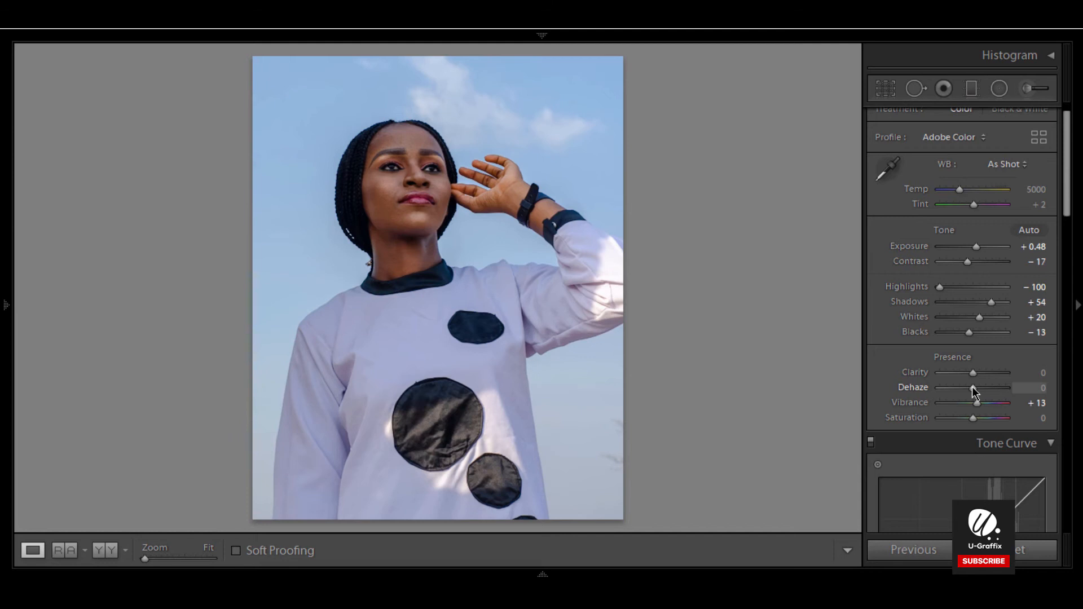
pyautogui.moveTo(972, 387); pyautogui.dragTo(997, 388)
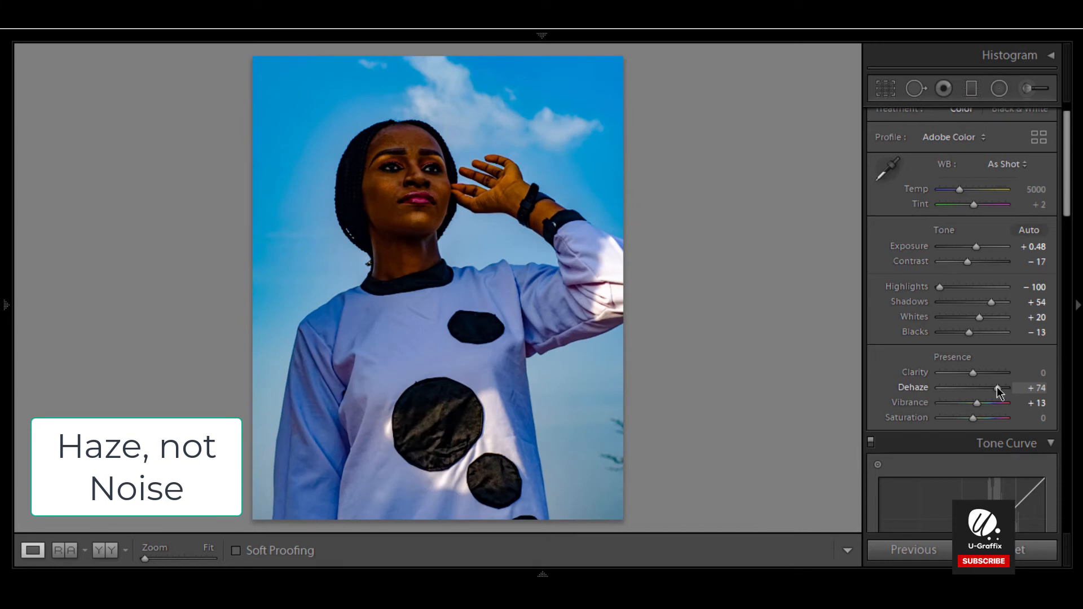
pyautogui.moveTo(997, 387); pyautogui.dragTo(941, 392)
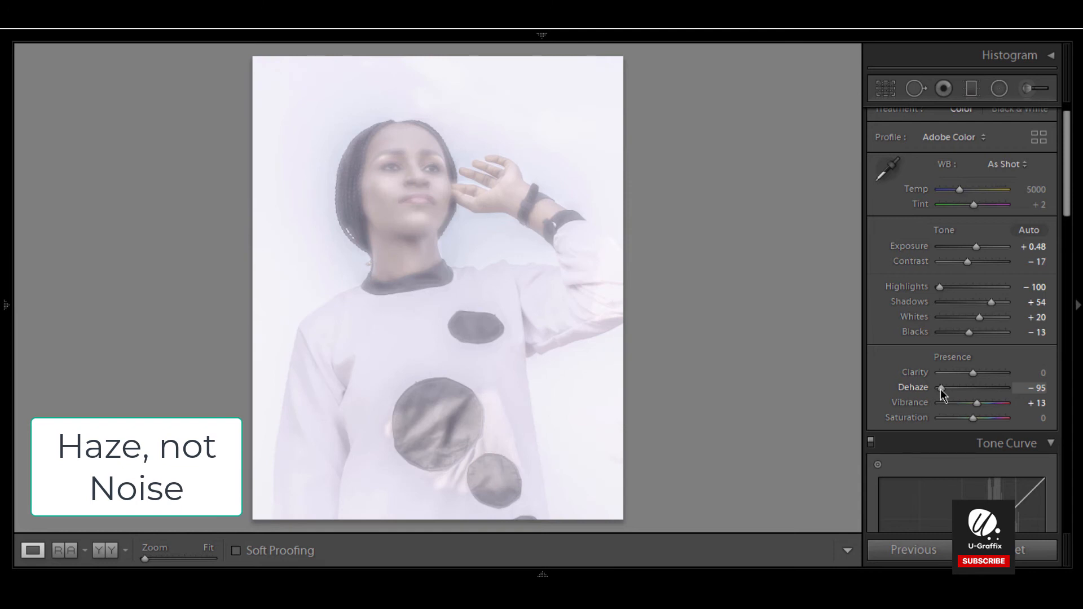
pyautogui.moveTo(941, 393); pyautogui.dragTo(978, 393)
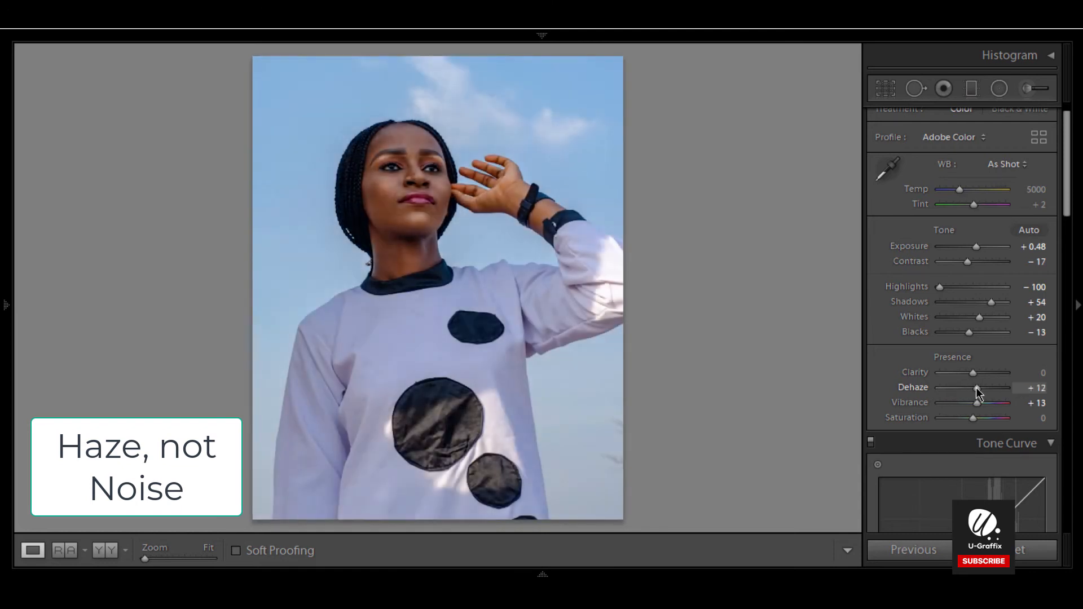
pyautogui.doubleClick(975, 388)
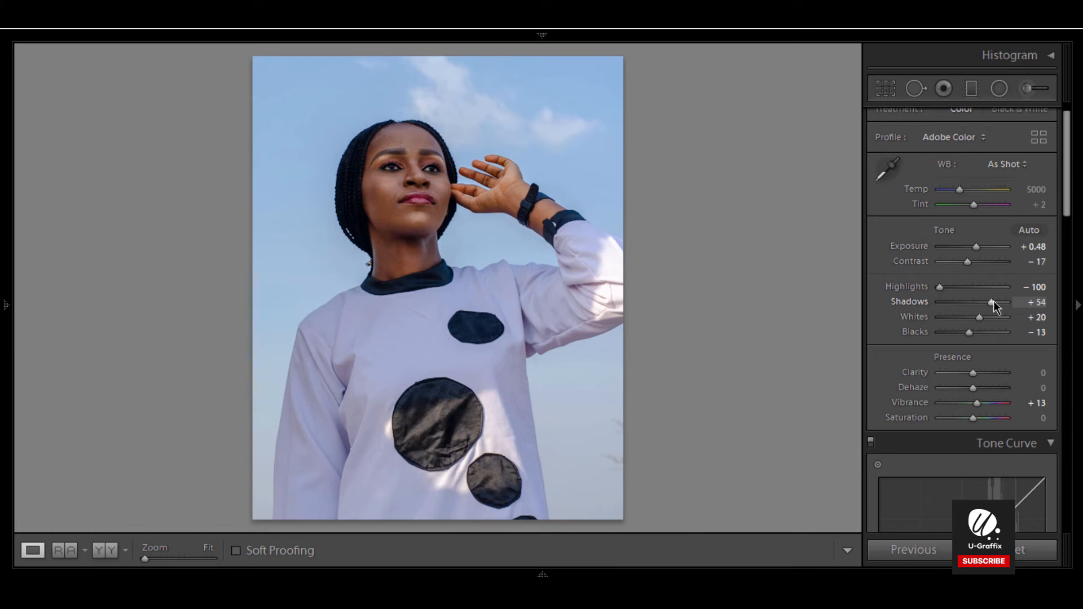
# Step: Lower Shadows to +29
pyautogui.moveTo(993, 302)
pyautogui.mouseDown()
pyautogui.moveTo(956, 305)
pyautogui.moveTo(984, 307)
pyautogui.mouseUp()
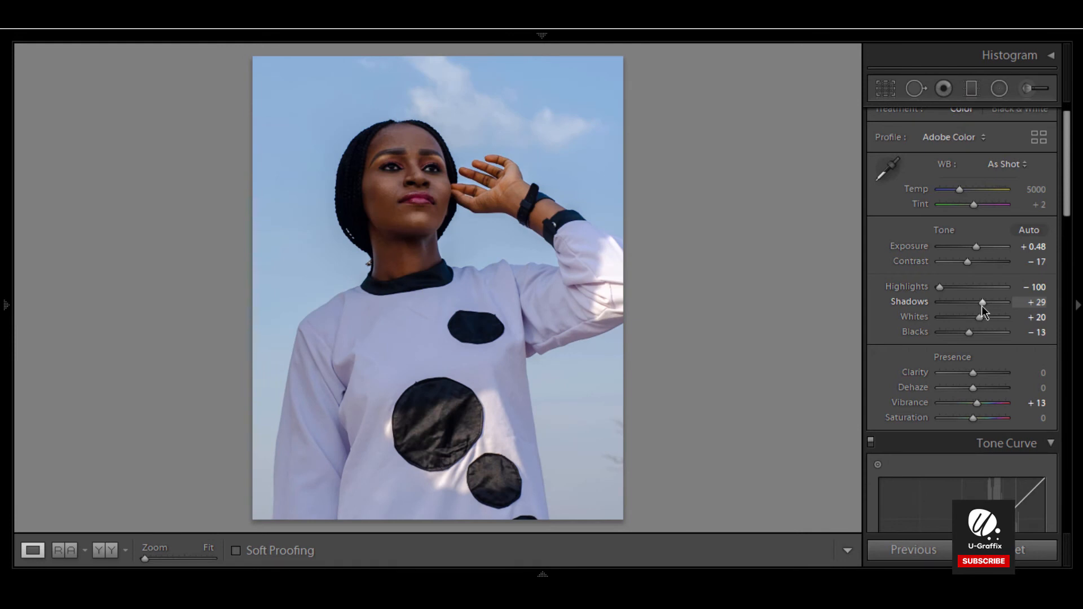
# Step: Undo the last Shadows change
pyautogui.hotkey('ctrl', 'z')
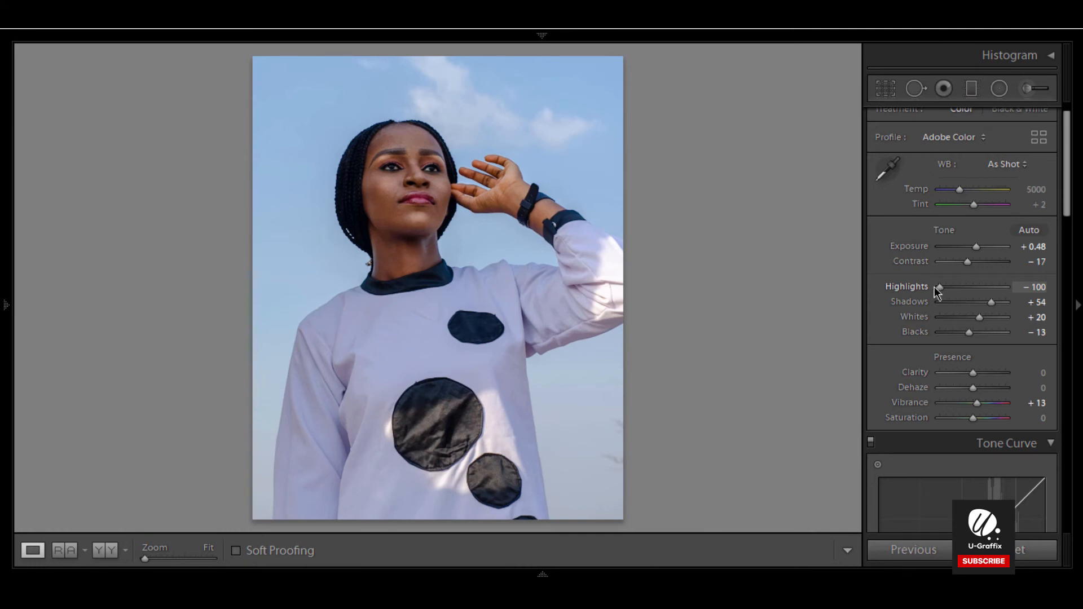
pyautogui.moveTo(940, 287); pyautogui.dragTo(841, 330)
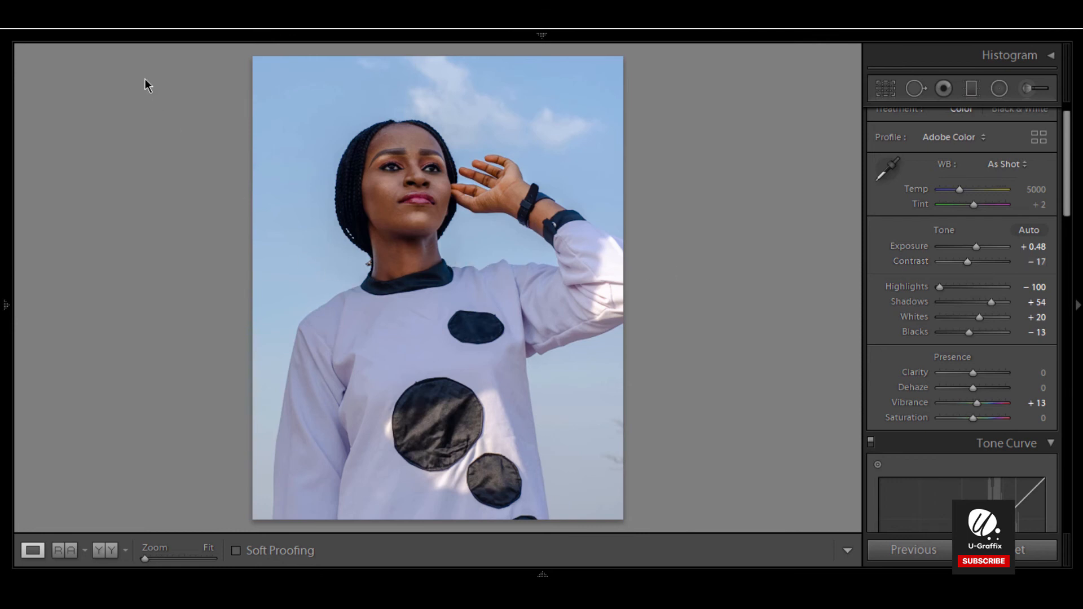
# Step: Open the Export One File dialog and review its location, file, sizing, sharpening and metadata settings
pyautogui.moveTo(539, 37)
pyautogui.press('shift')
pyautogui.hotkey('ctrl', 'shift', 'e')
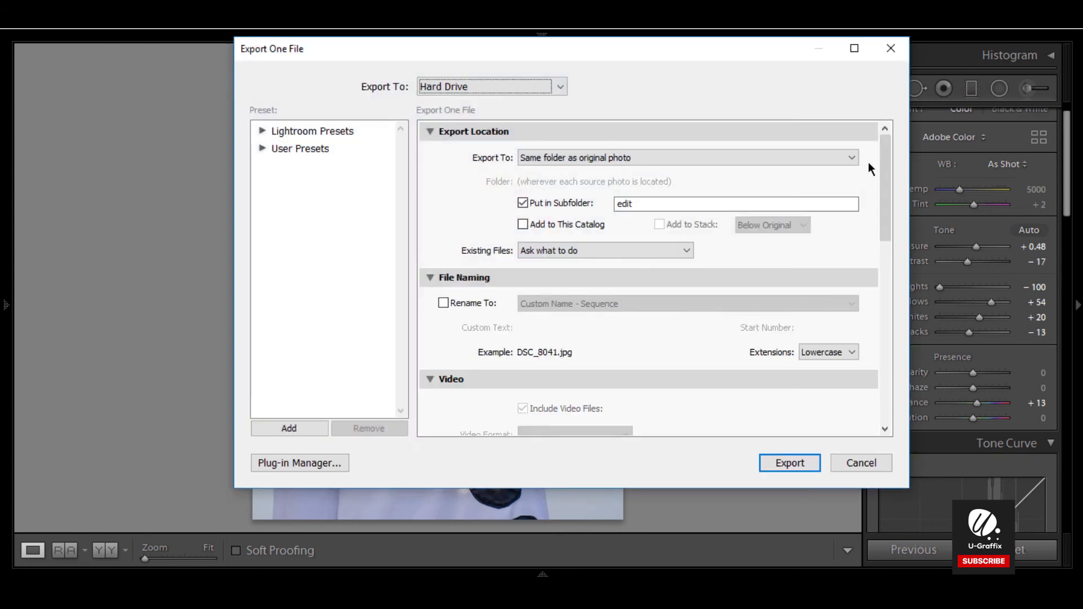
pyautogui.moveTo(887, 158); pyautogui.dragTo(887, 134)
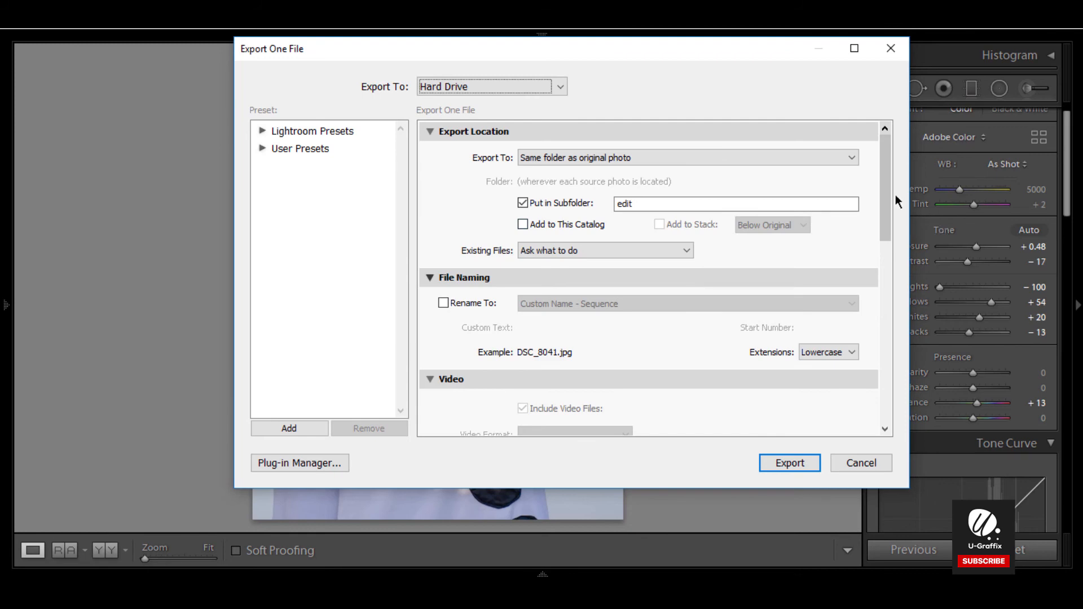
pyautogui.moveTo(885, 187); pyautogui.dragTo(899, 286)
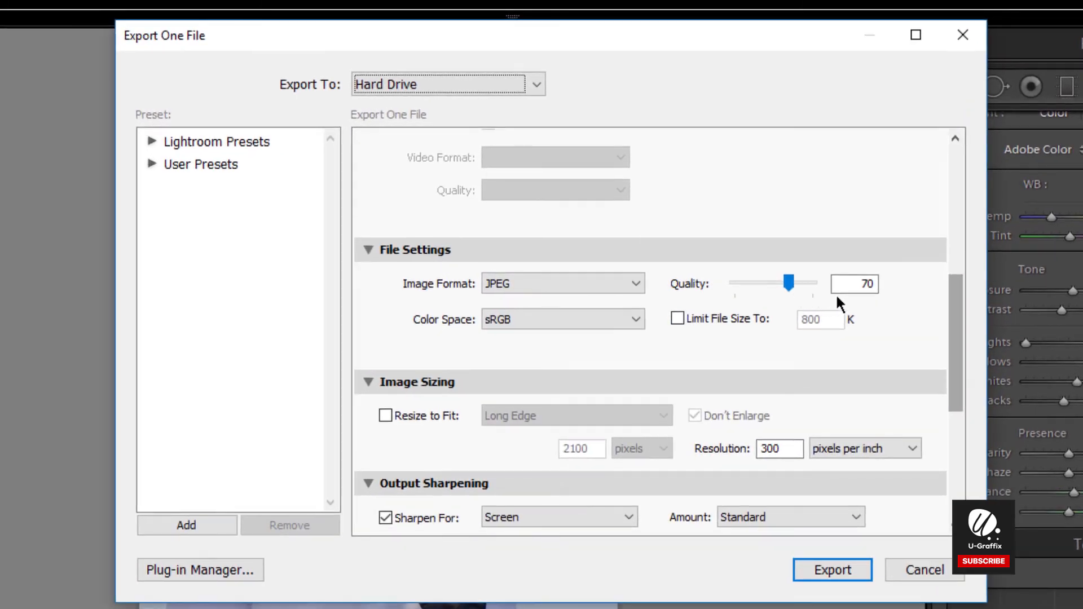
pyautogui.click(843, 287)
pyautogui.moveTo(954, 373); pyautogui.dragTo(948, 420)
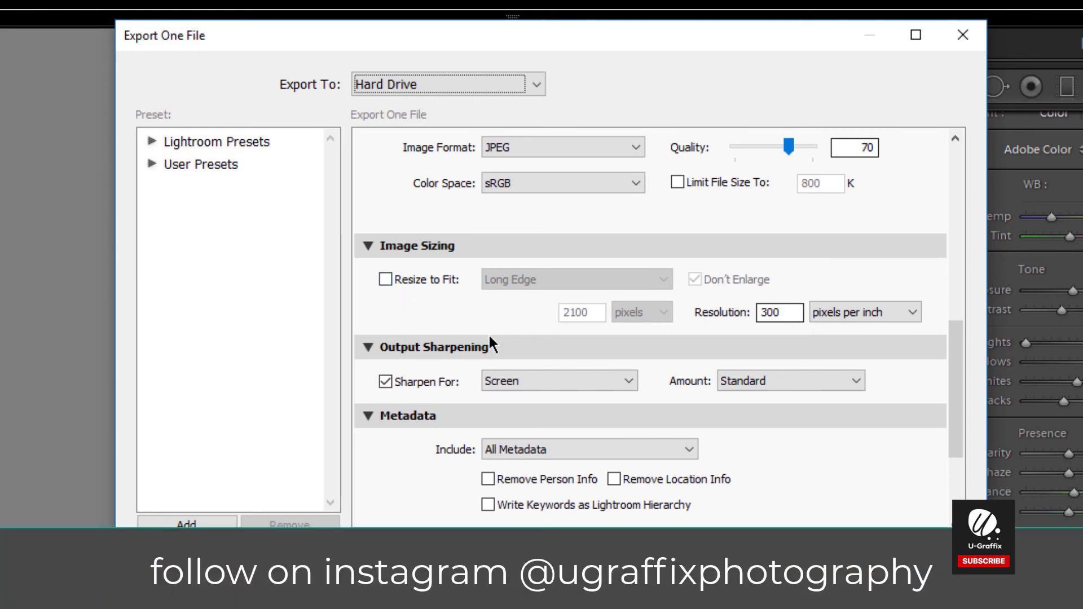
pyautogui.moveTo(960, 438); pyautogui.dragTo(960, 489)
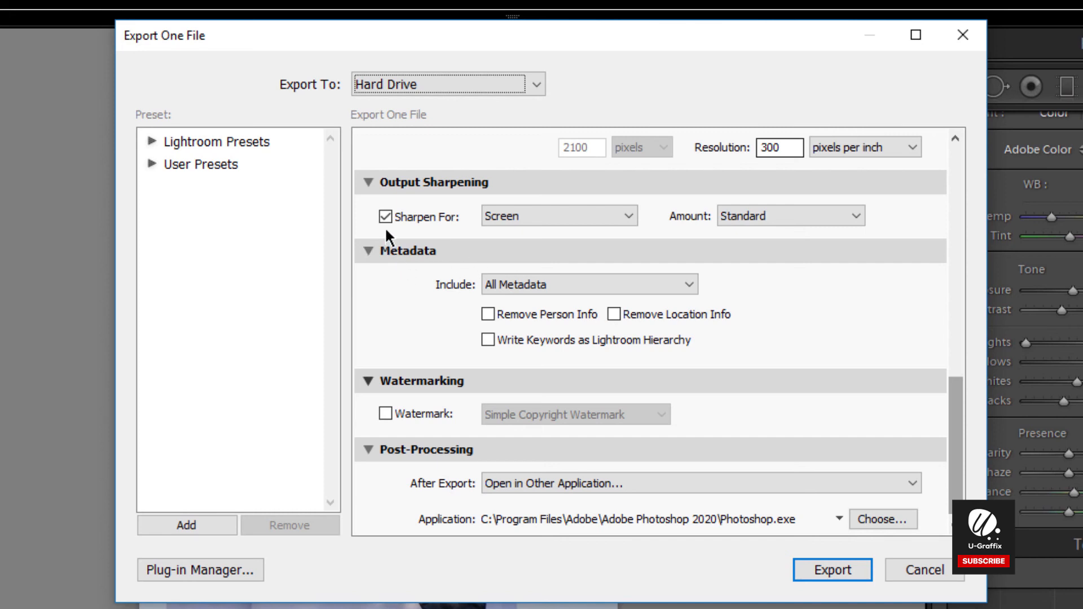
pyautogui.click(551, 217)
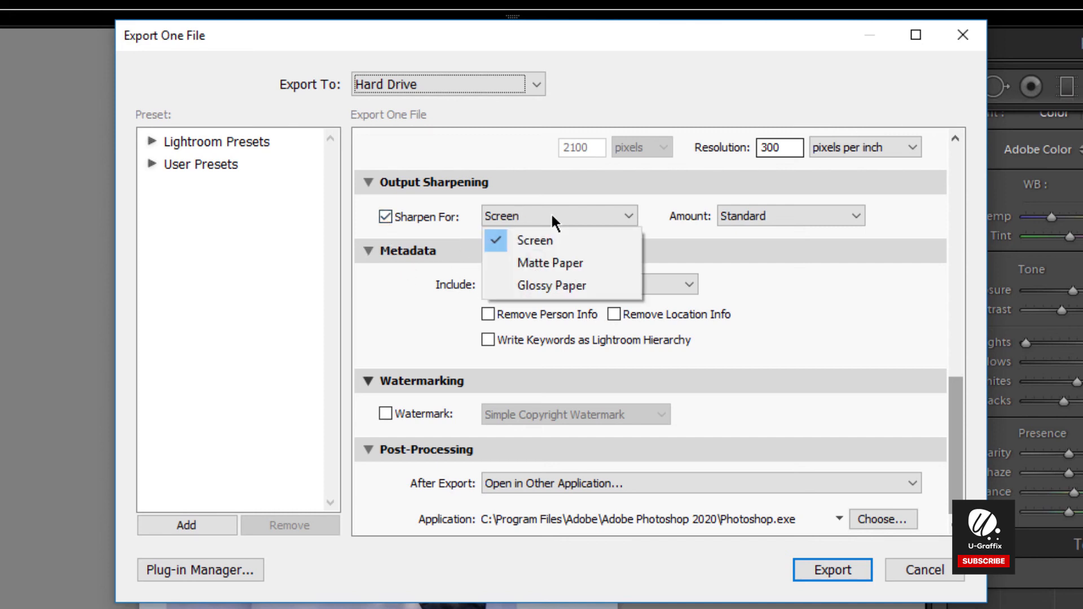
pyautogui.click(561, 239)
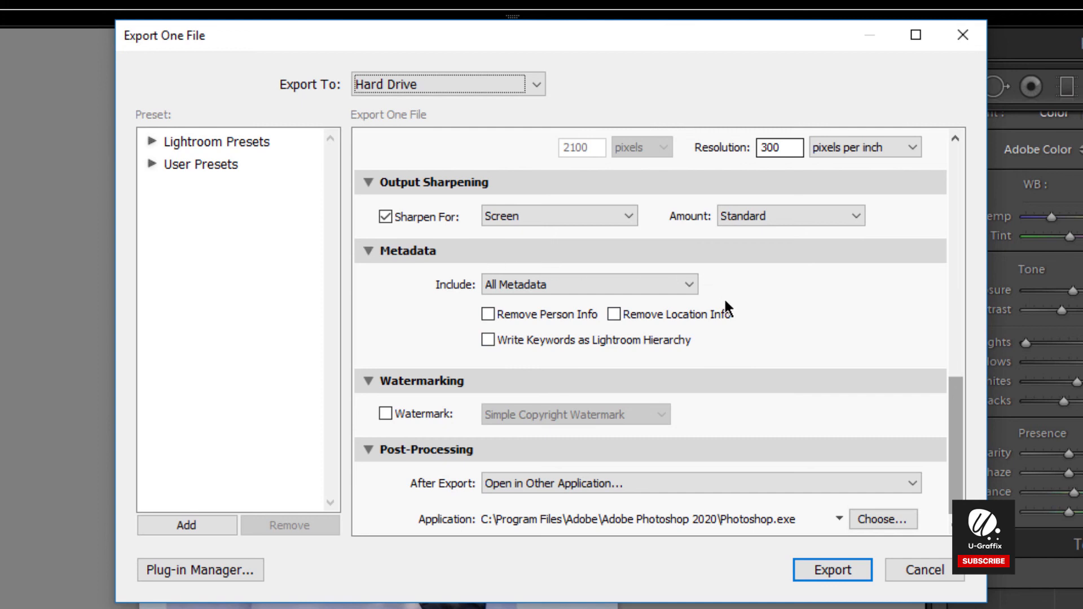
pyautogui.click(690, 284)
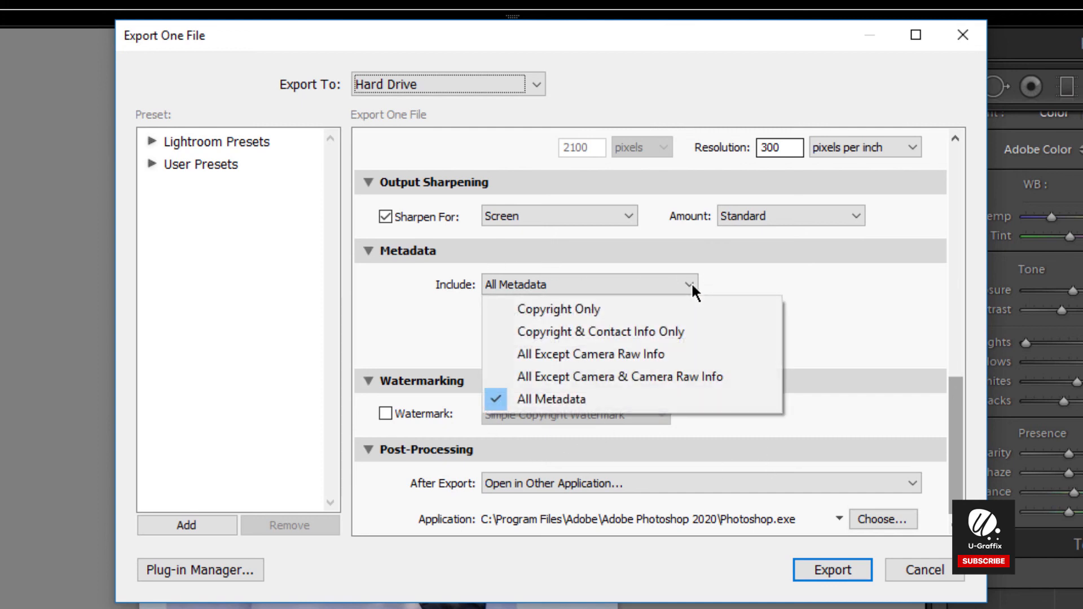
pyautogui.click(885, 318)
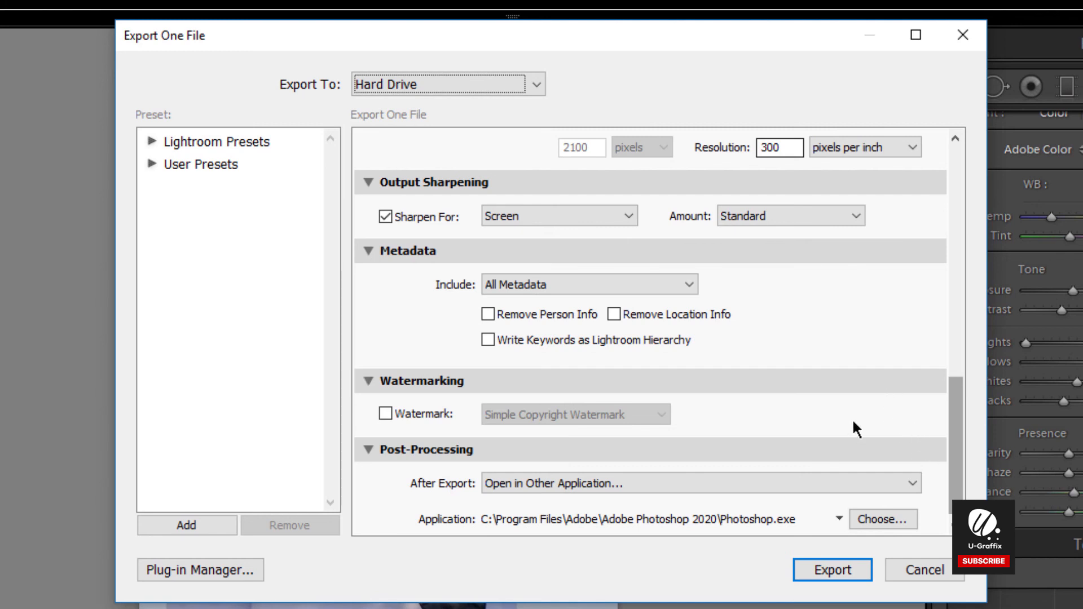
pyautogui.scroll(-1, 952, 431)
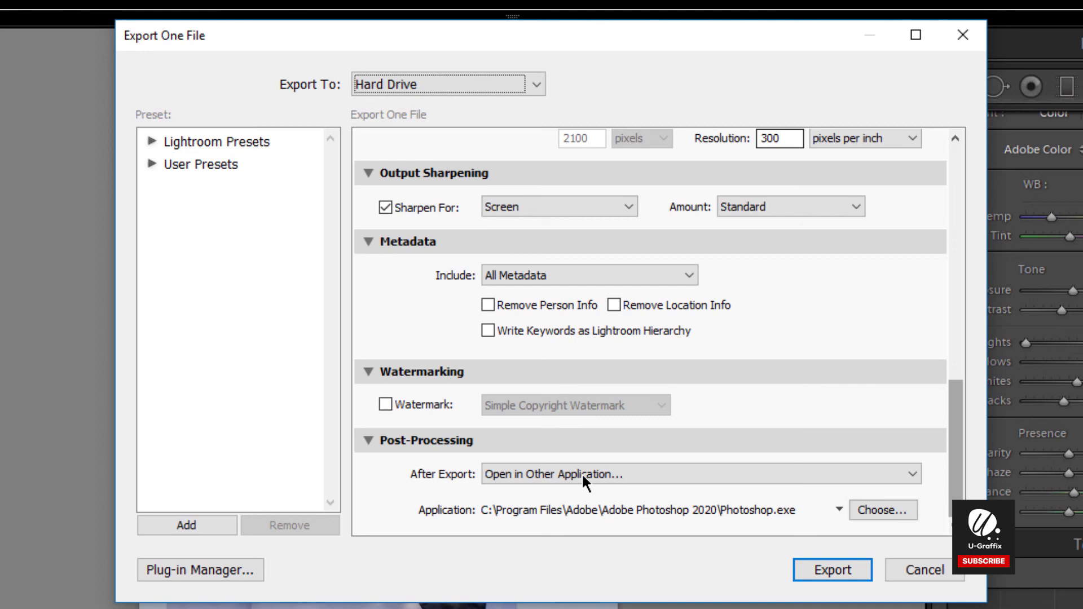
# Step: Export the edited photo, choosing unique names for the already existing file
pyautogui.click(830, 565)
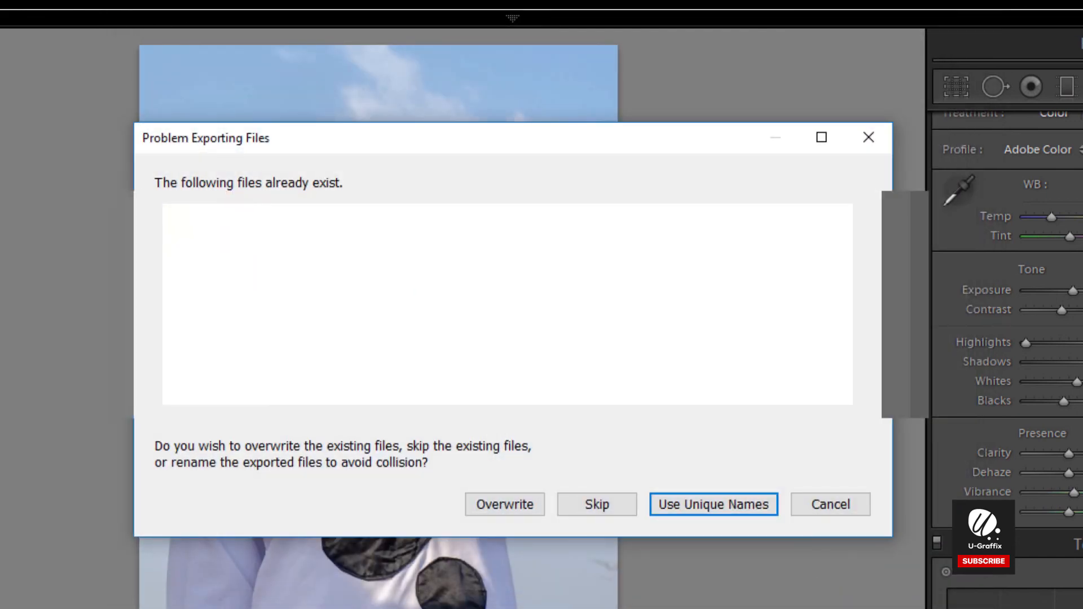
pyautogui.moveTo(536, 144); pyautogui.dragTo(534, 109)
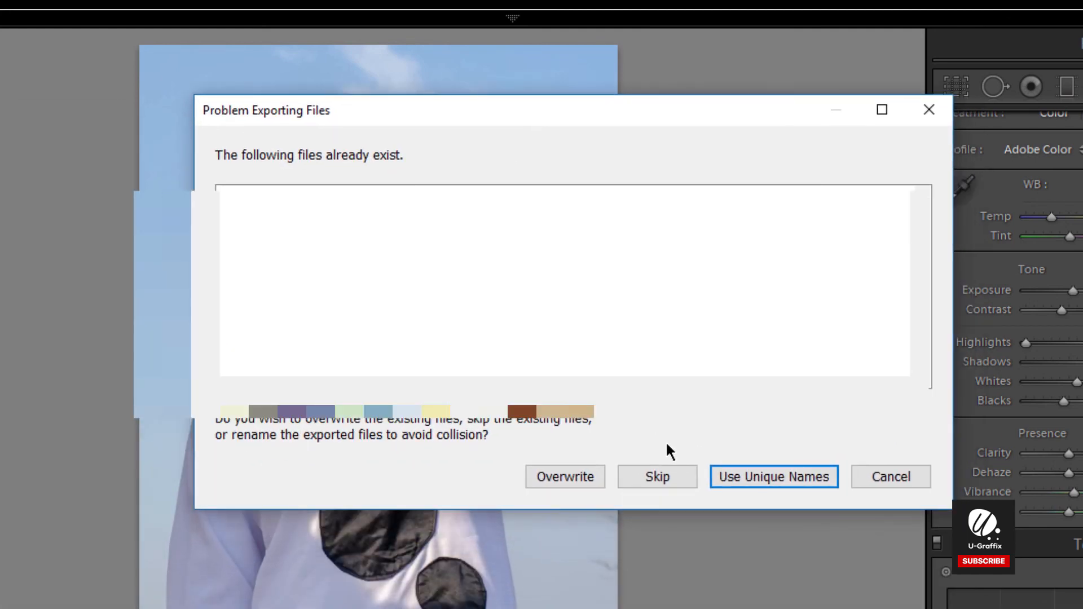
pyautogui.click(748, 477)
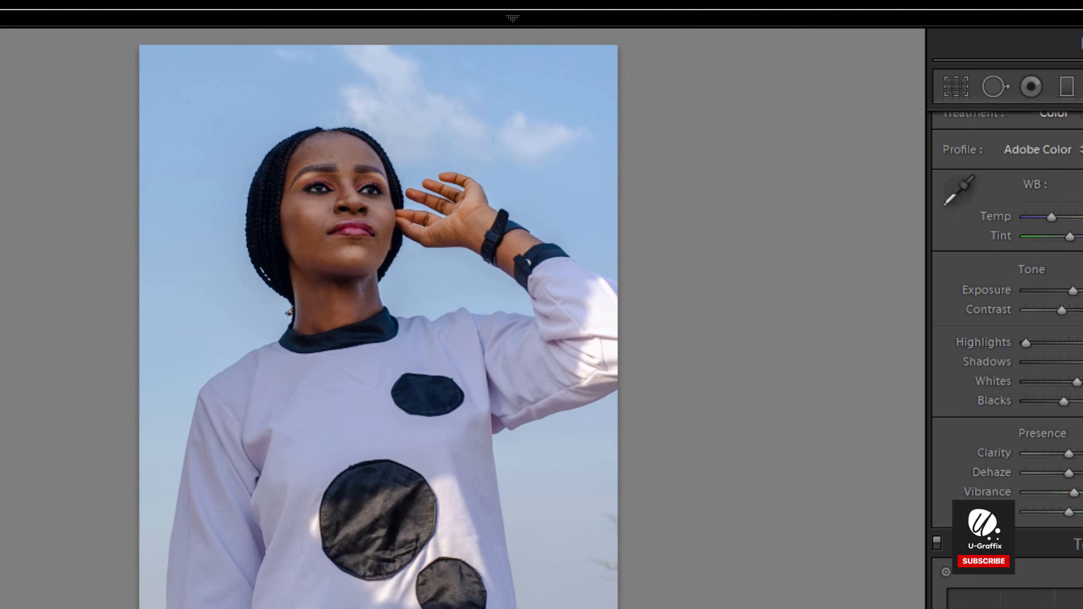
# Step: Switch to Photoshop to view the exported DSC_8041 image
pyautogui.moveTo(512, 19)
pyautogui.hotkey('alt', 'Tab')
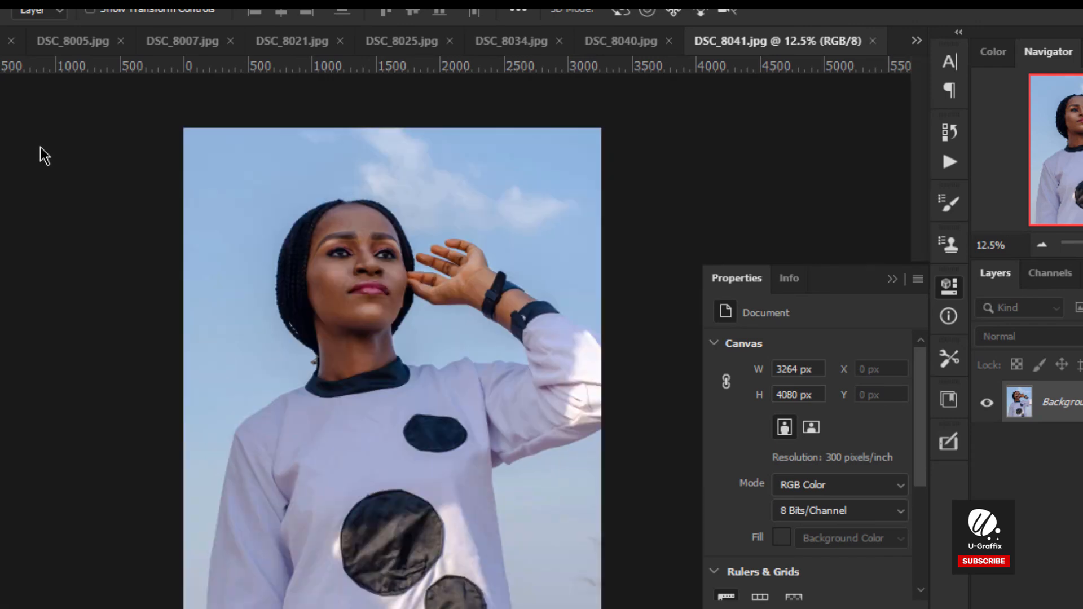